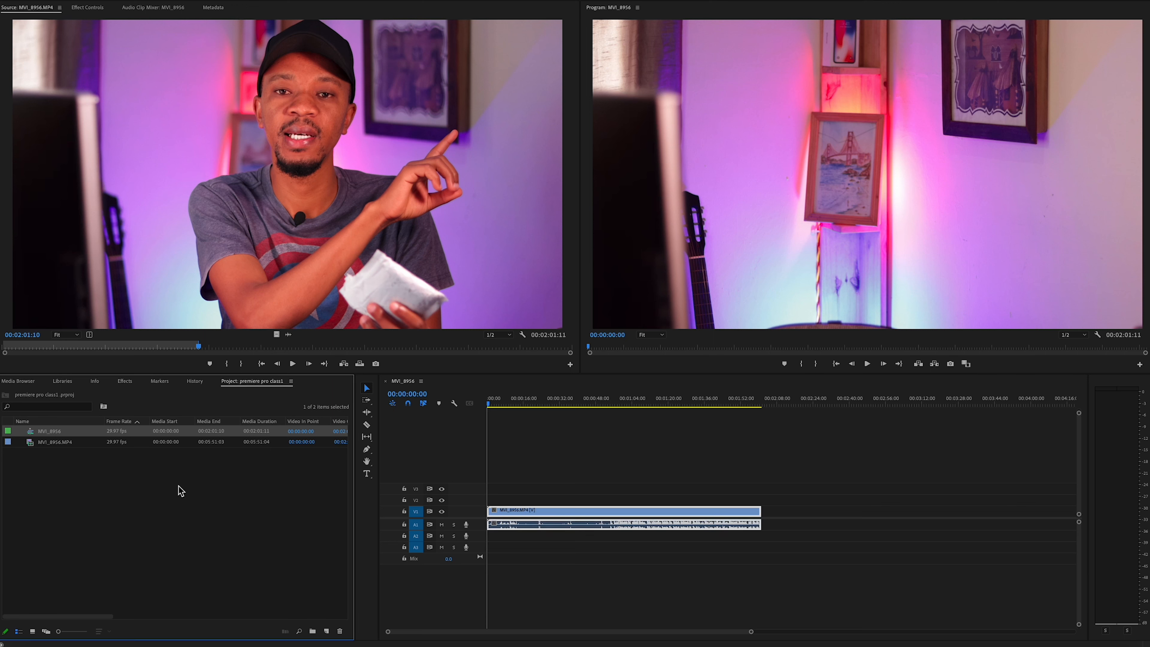
click(166, 488)
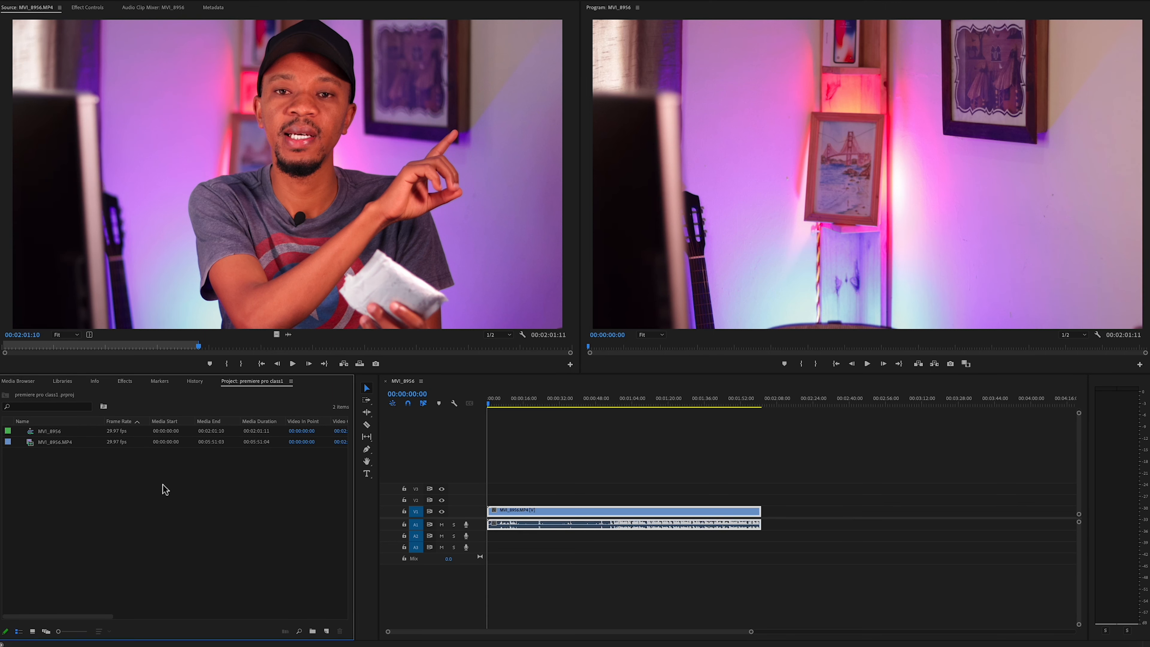
double_click(166, 488)
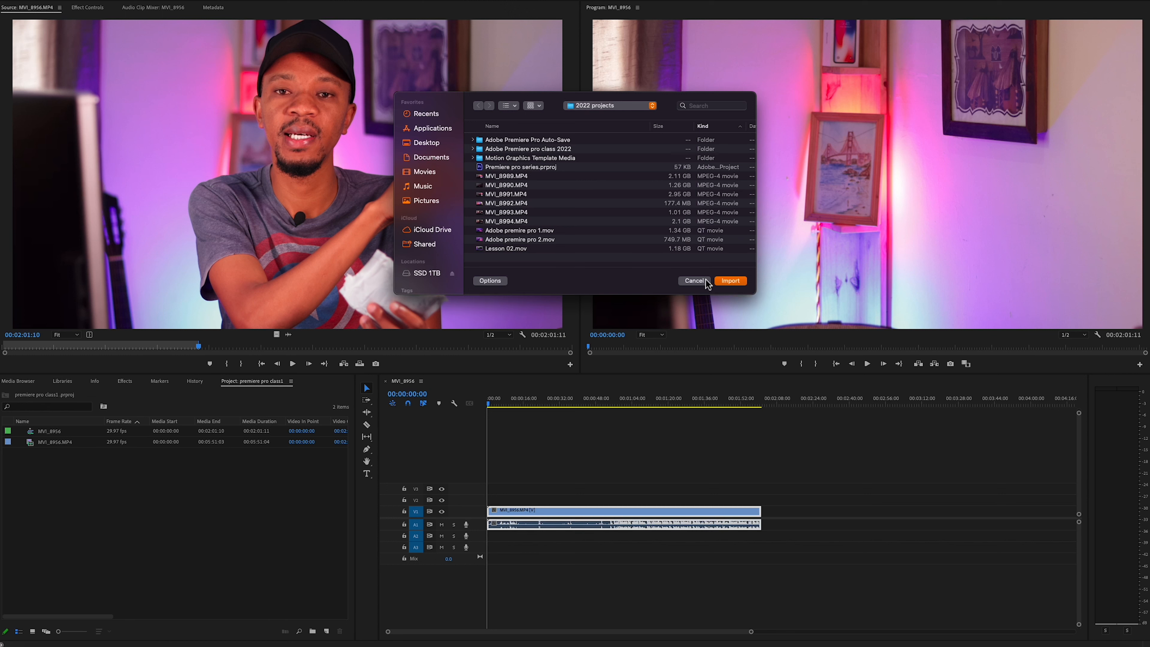
click(694, 281)
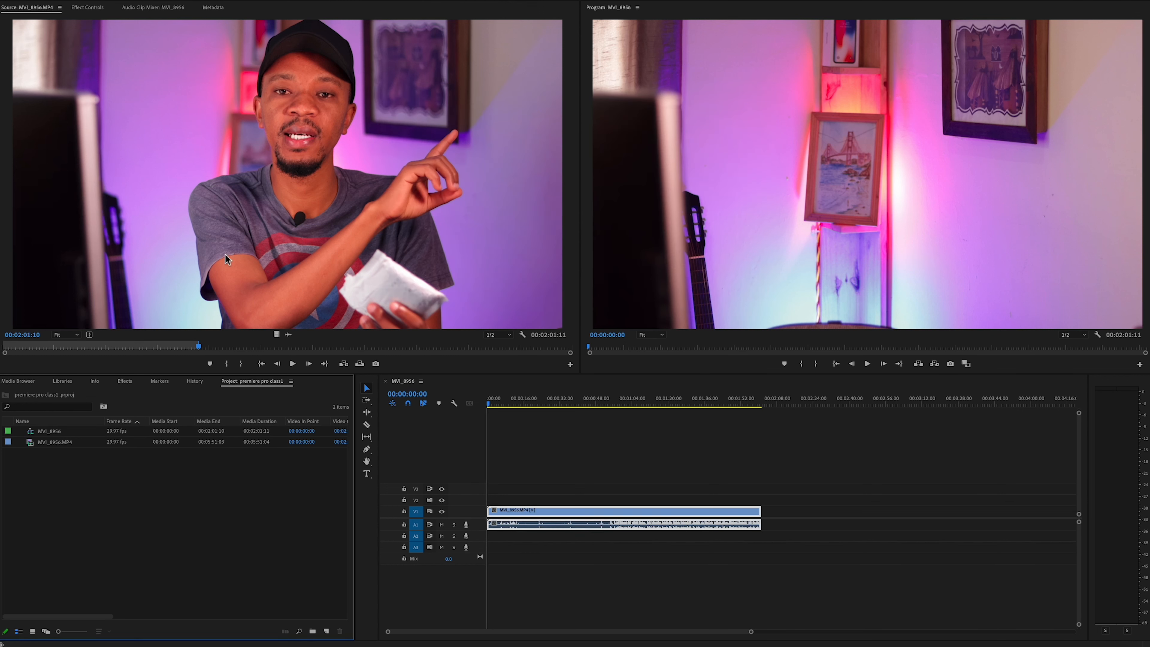
click(251, 212)
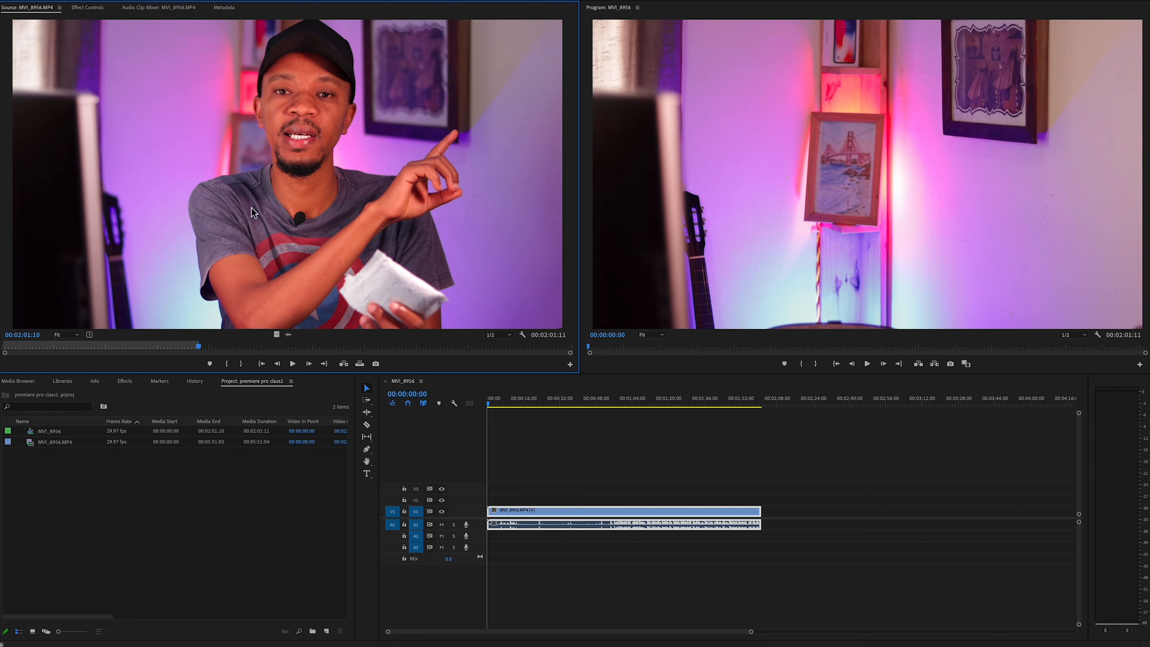
Move the playhead to 00:00:28:23 and split the V1 clip there and at several further points with the Razor tool
click(669, 501)
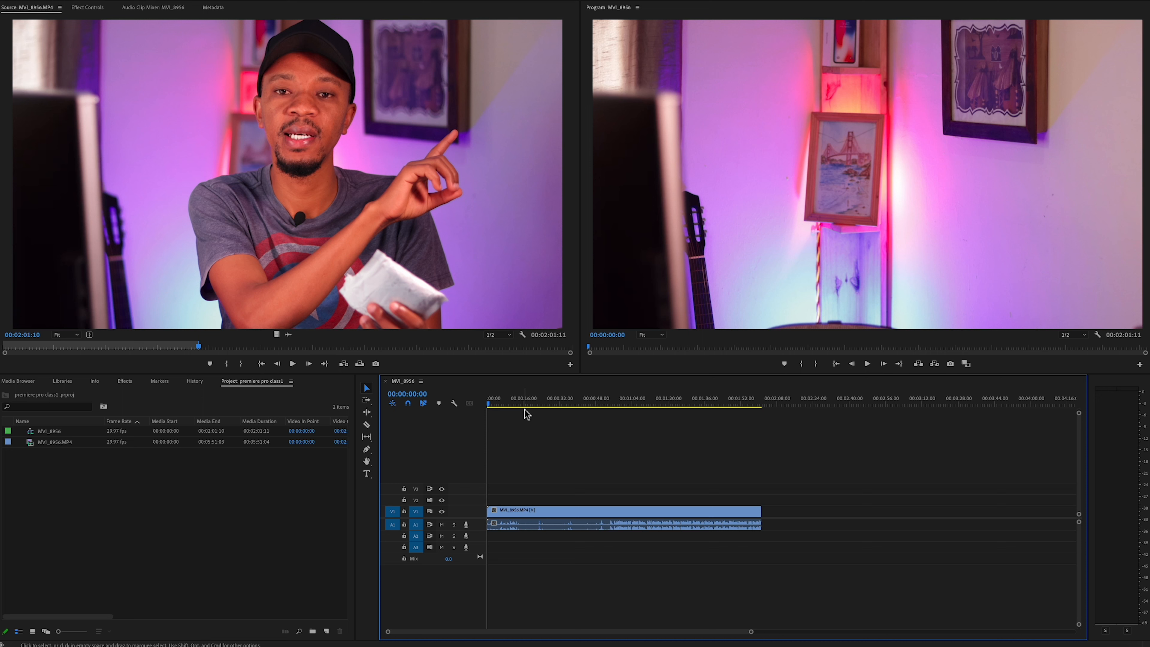
click(533, 400)
drag(516, 402, 552, 402)
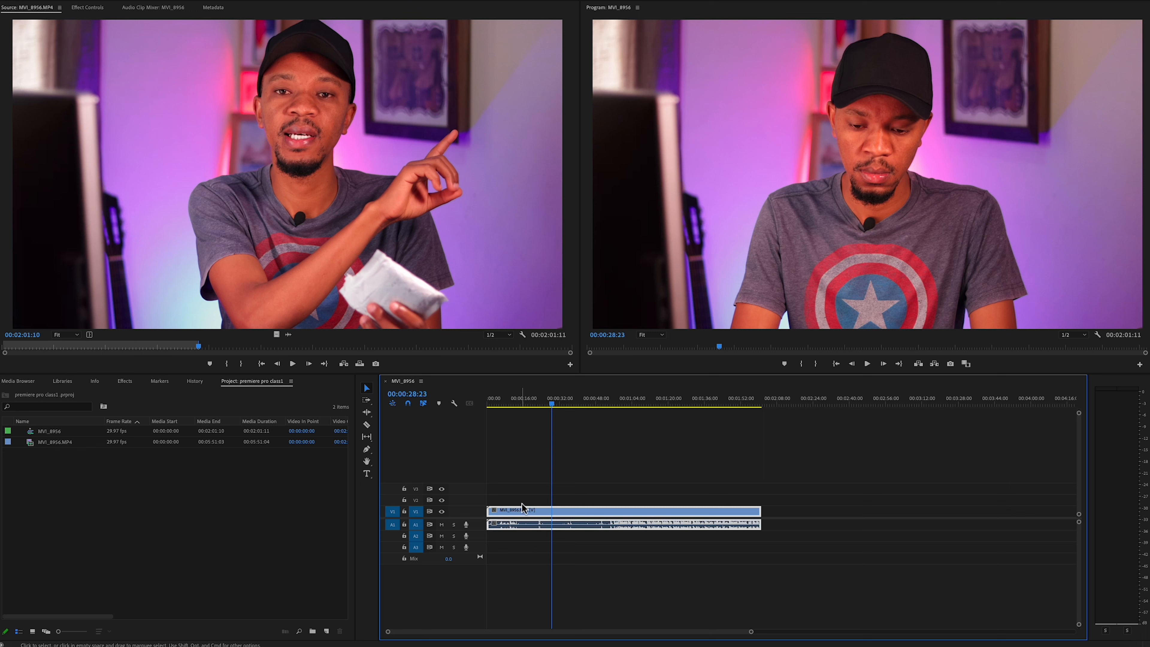
key(c)
click(551, 512)
click(595, 512)
click(653, 512)
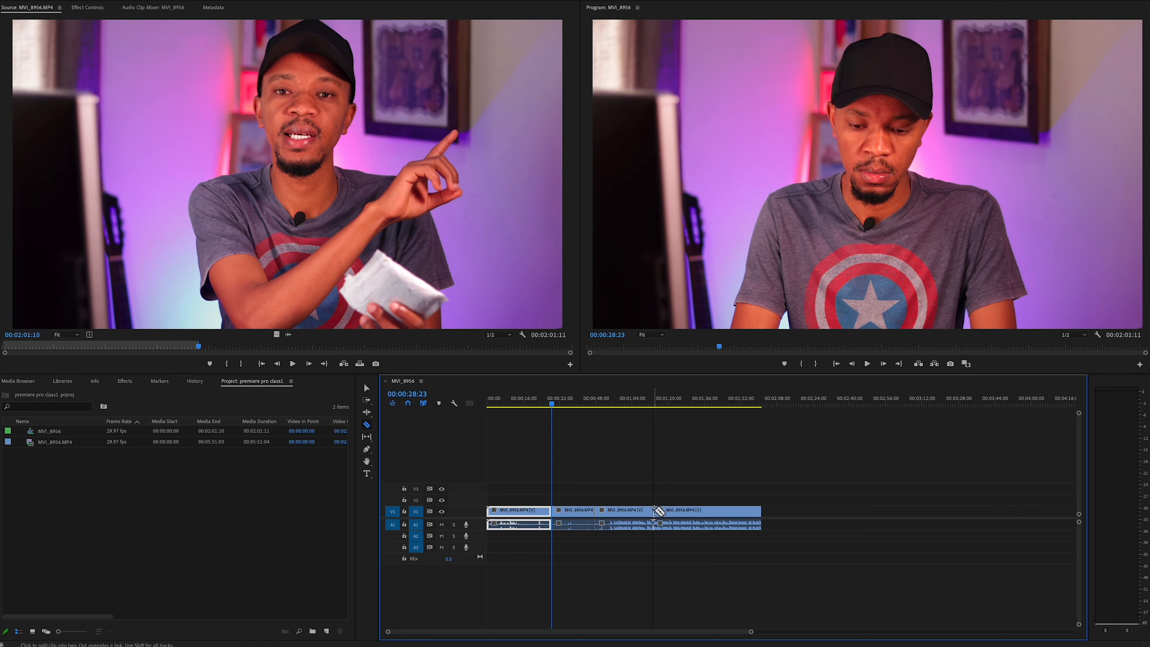
click(368, 426)
click(724, 516)
Undo all the razor cuts on the V1 clip
key(ctrl+z)
key(ctrl+z)
key(ctrl+z)
key(ctrl+z)
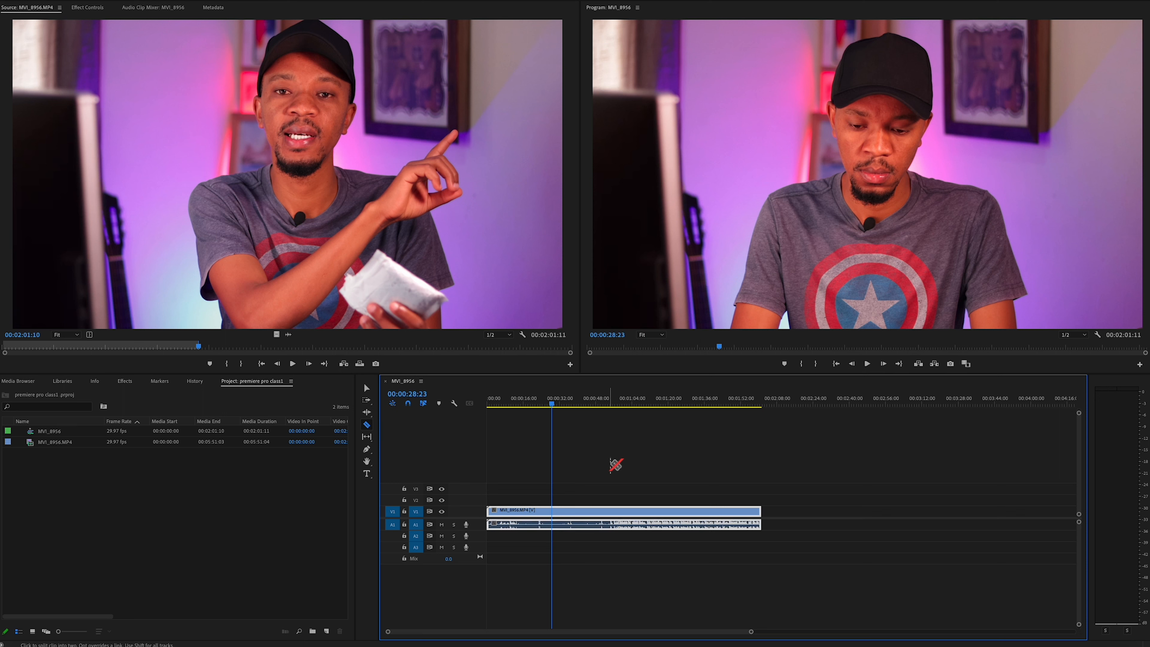
Split the V1 clip at about 00:00:18 with the Razor tool and return to the Selection tool
click(527, 511)
key(v)
Place the playhead at various points across both V1 clips to examine how clip selection follows it
click(542, 399)
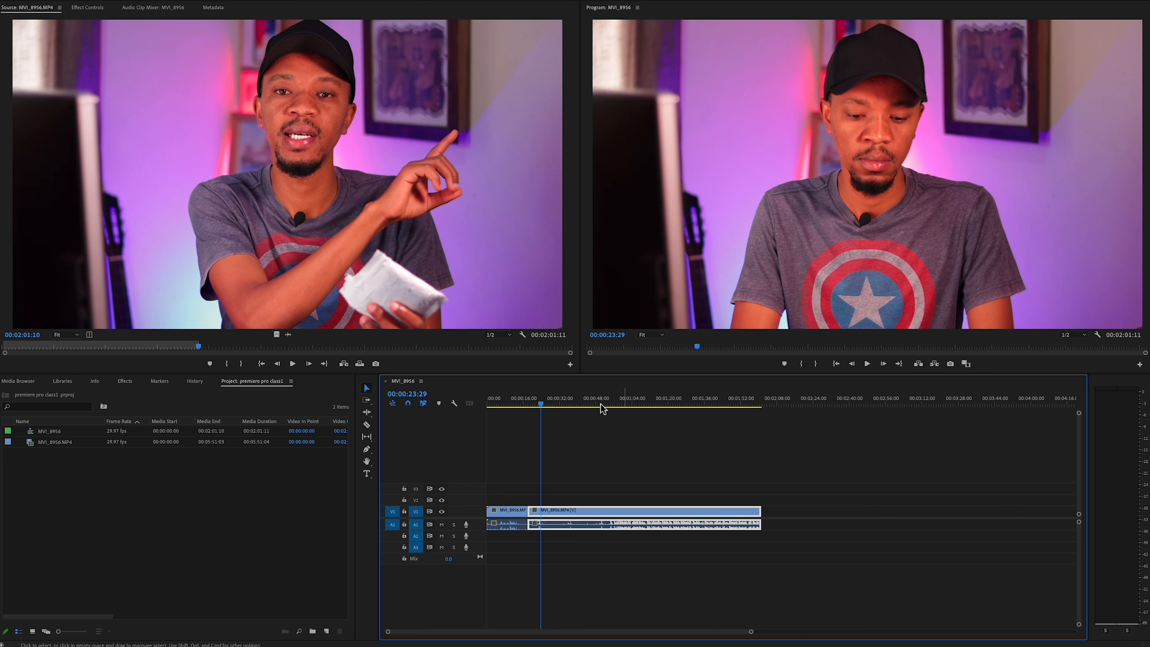
click(543, 404)
drag(543, 406, 589, 388)
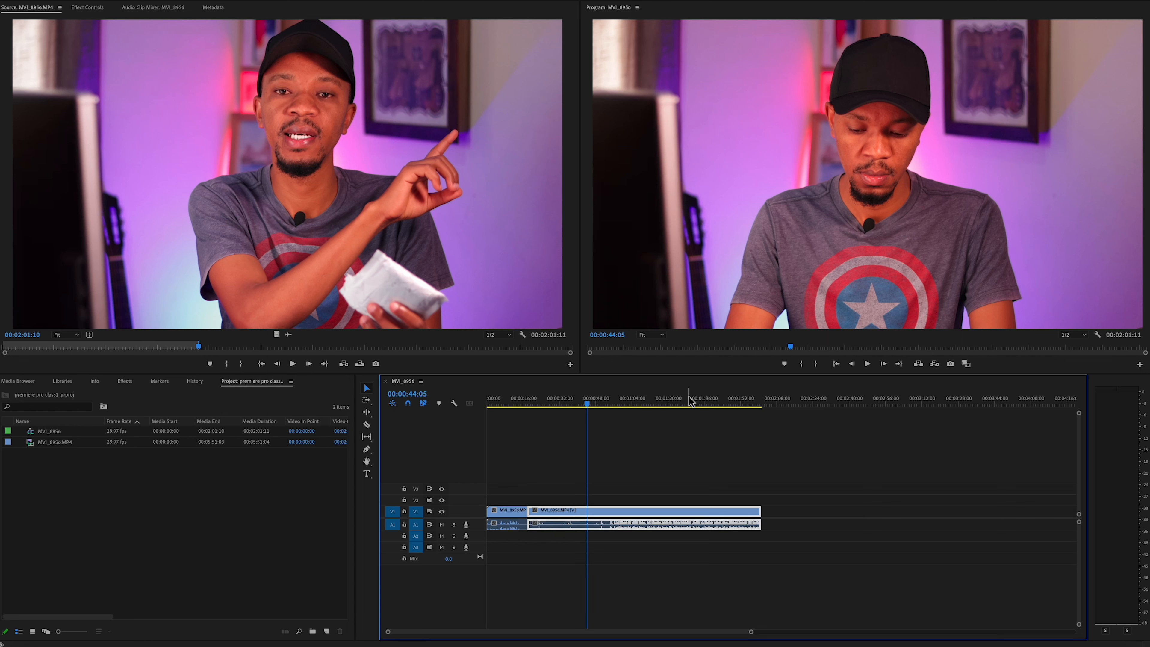
click(574, 403)
click(527, 404)
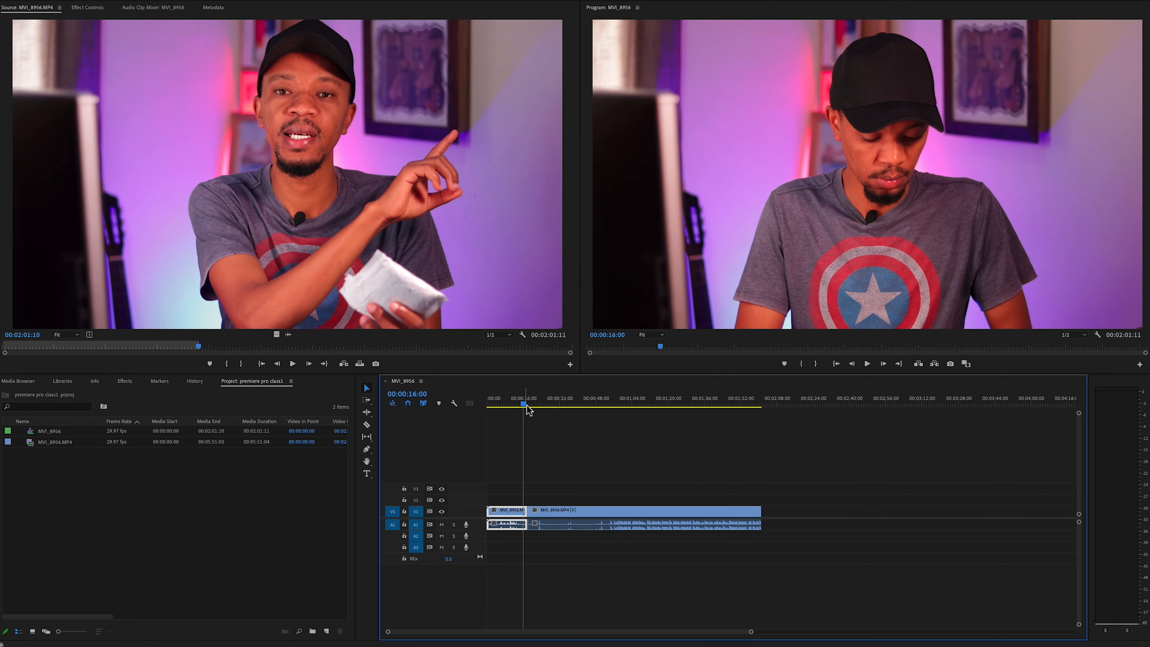
click(545, 404)
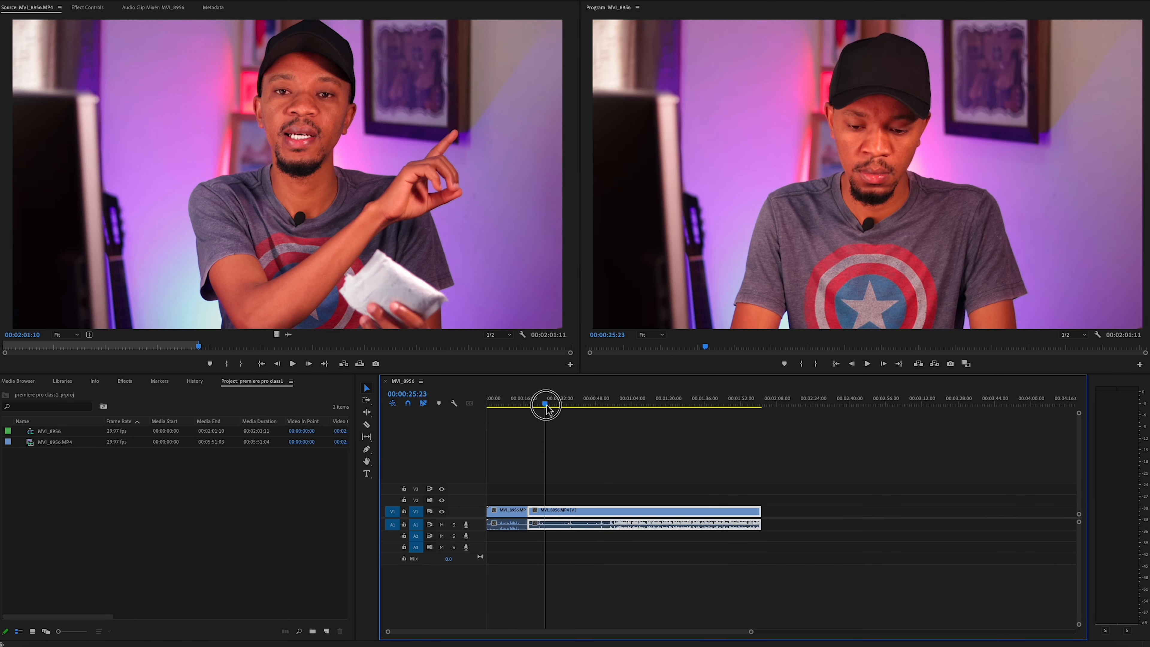
click(600, 403)
click(639, 402)
click(697, 403)
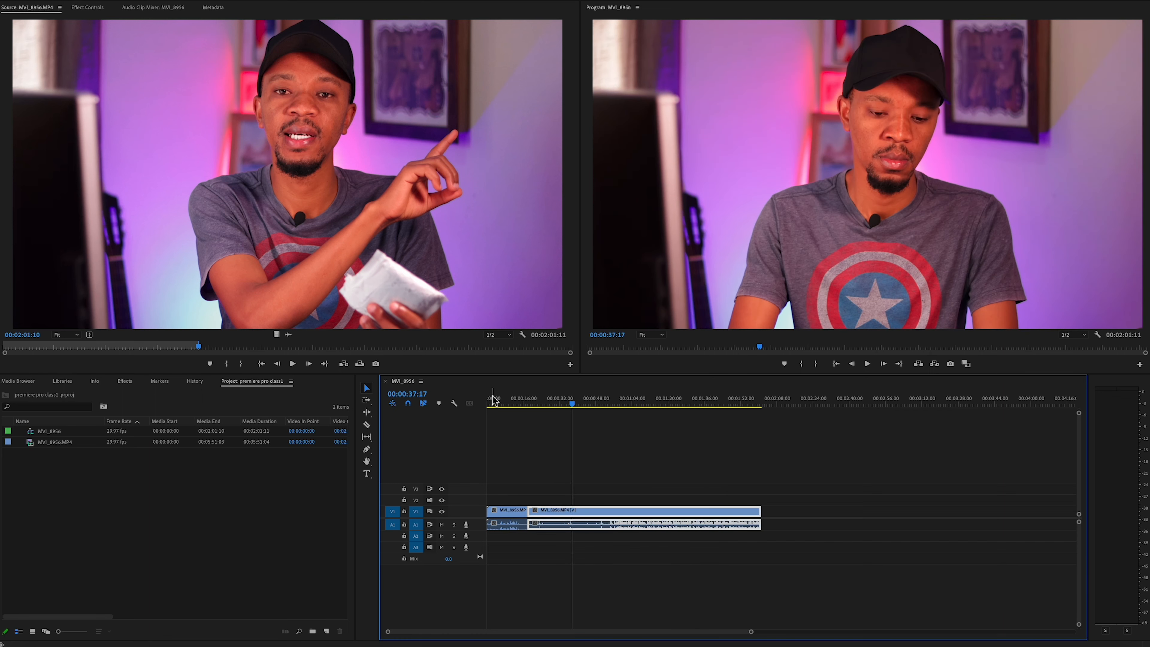
click(522, 402)
click(643, 403)
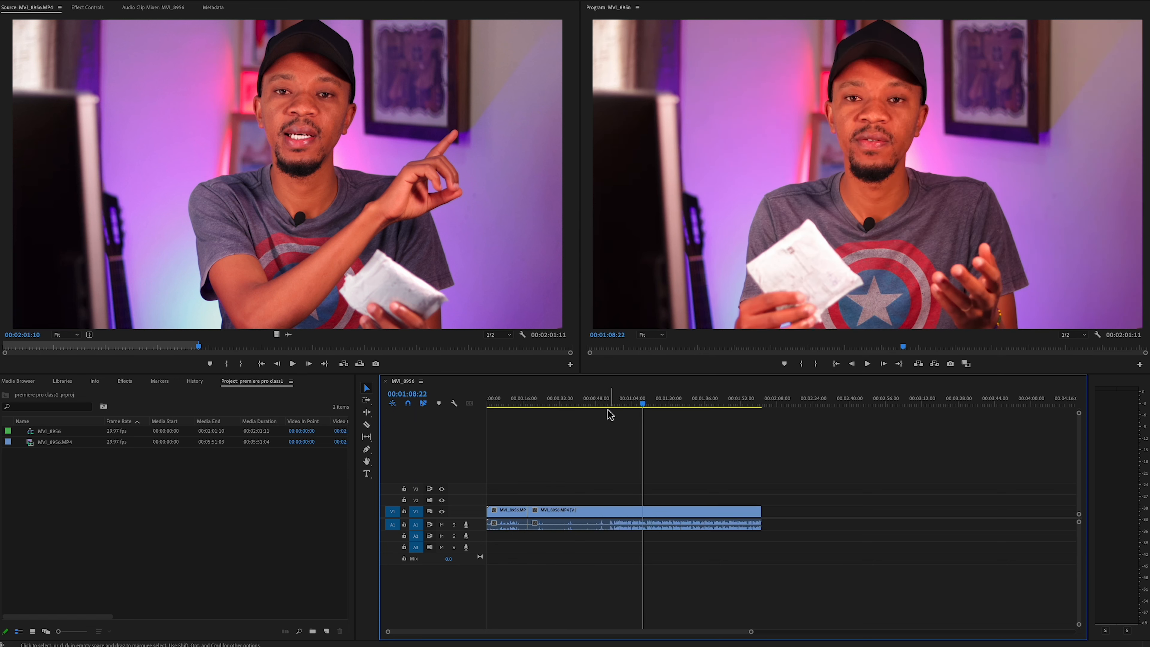
click(592, 403)
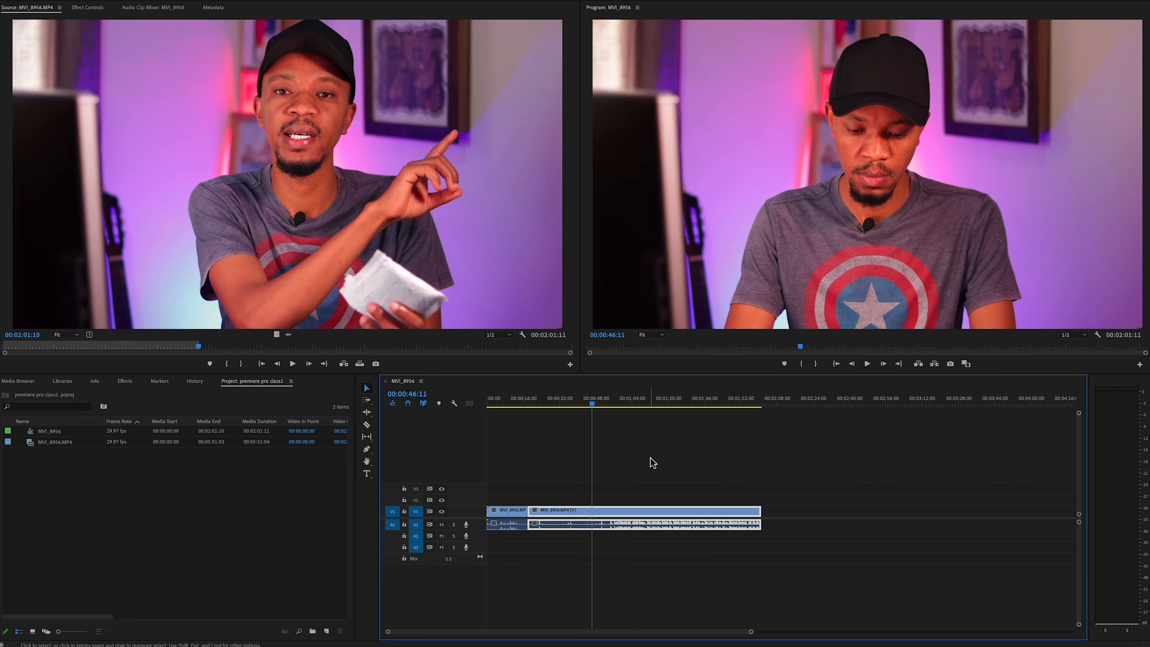
click(624, 398)
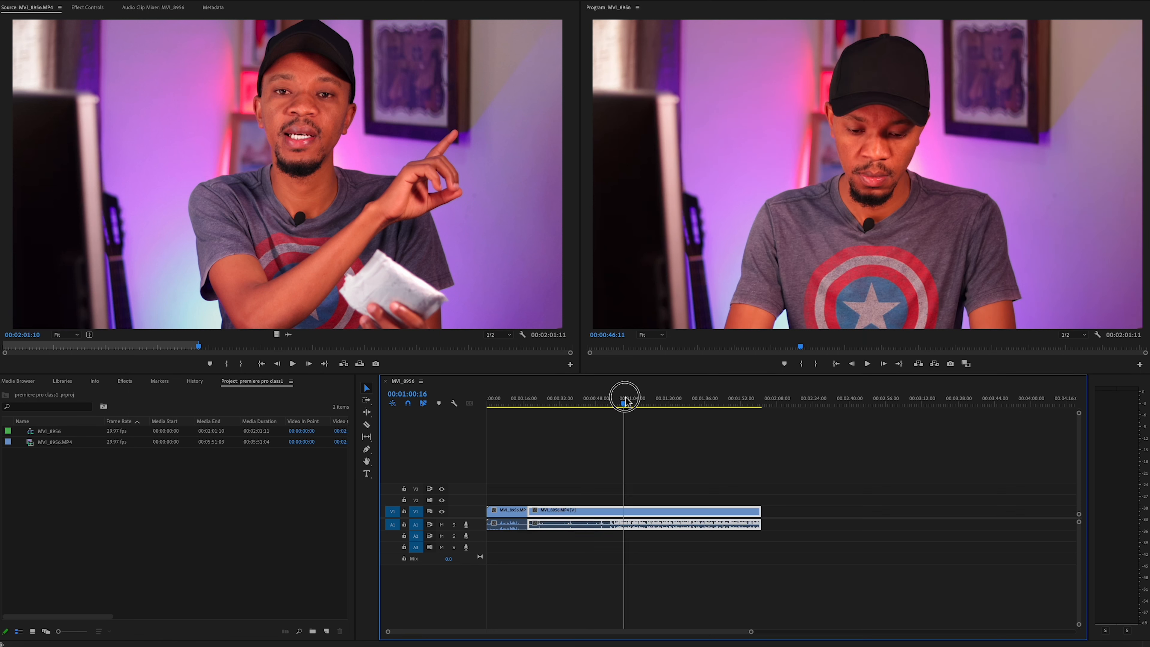
click(564, 403)
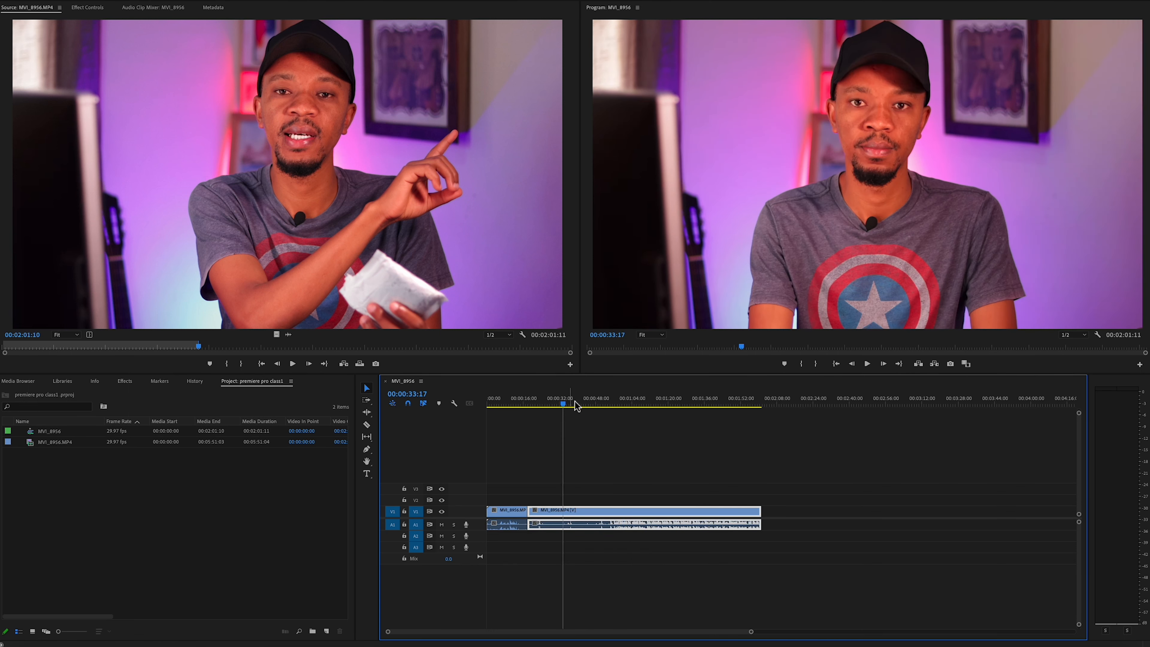
click(601, 404)
click(551, 400)
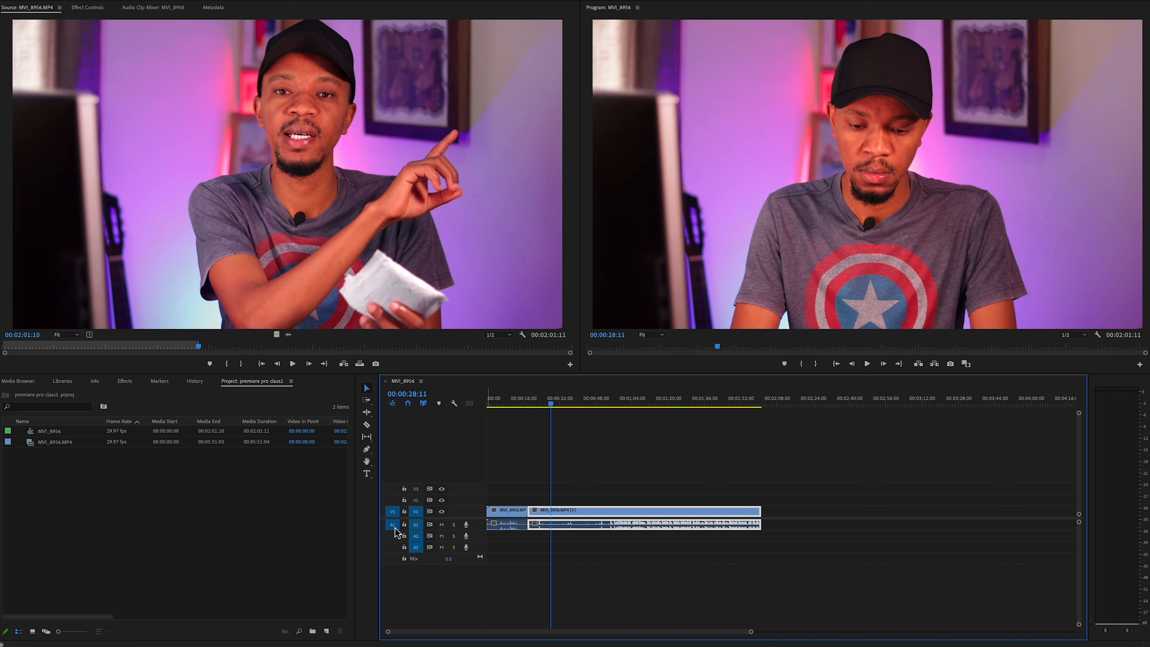
Toggle track targeting on V2 and V3 on and off, and turn off targeting for A2 and A3
click(415, 500)
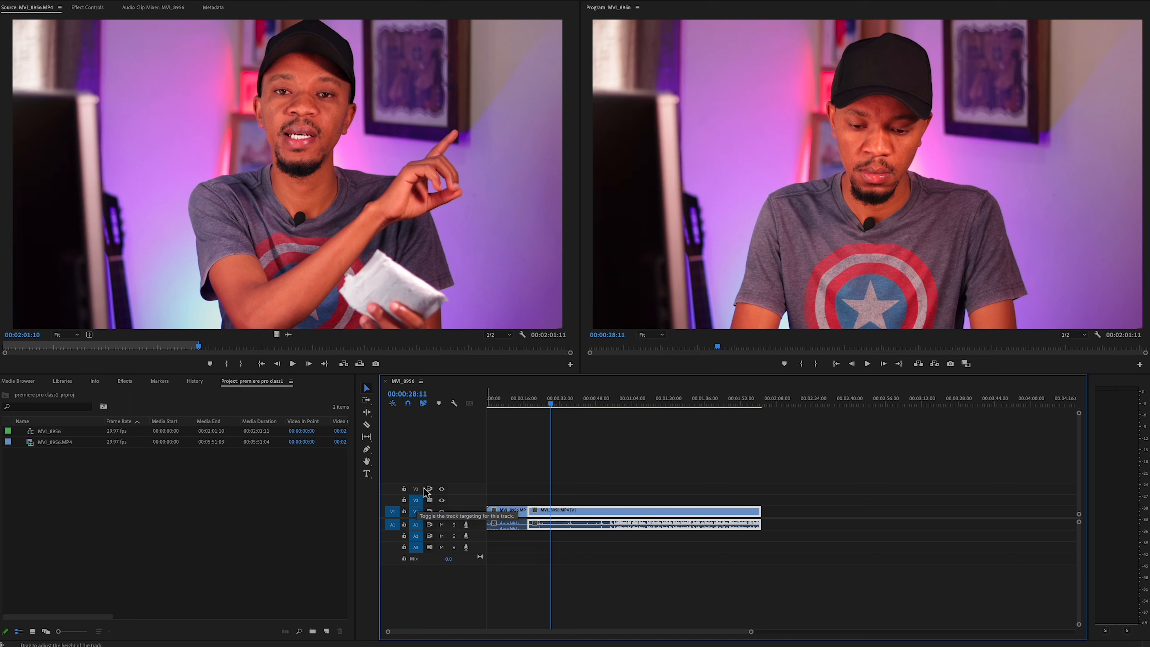
click(414, 489)
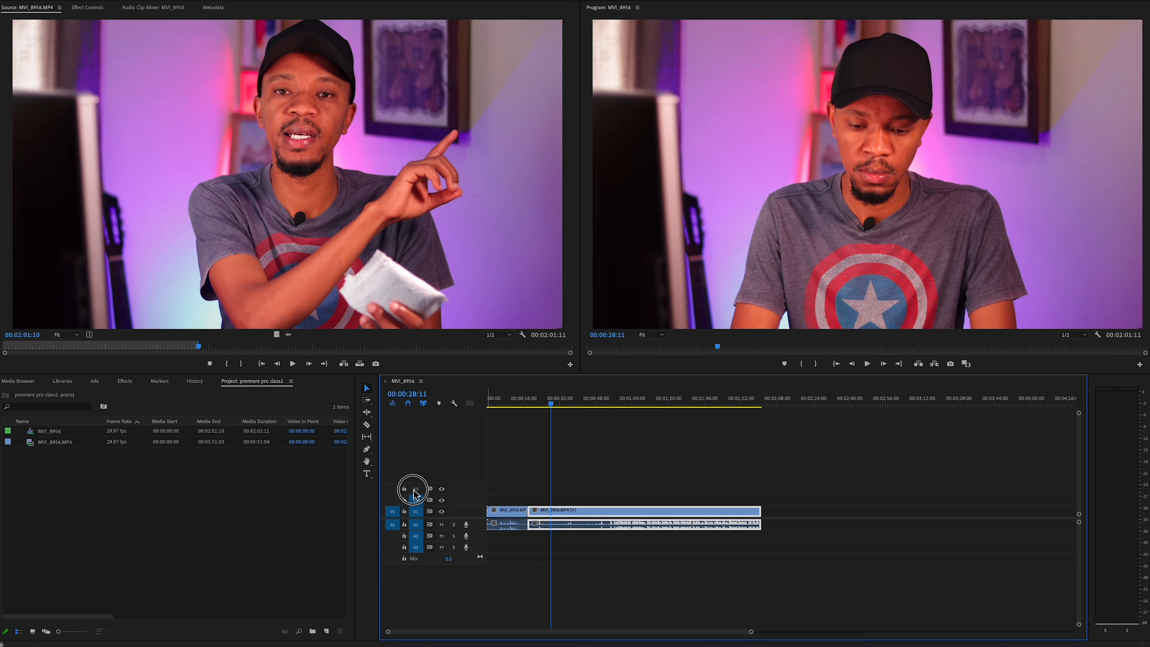
click(415, 490)
click(415, 500)
click(417, 547)
click(416, 536)
click(393, 512)
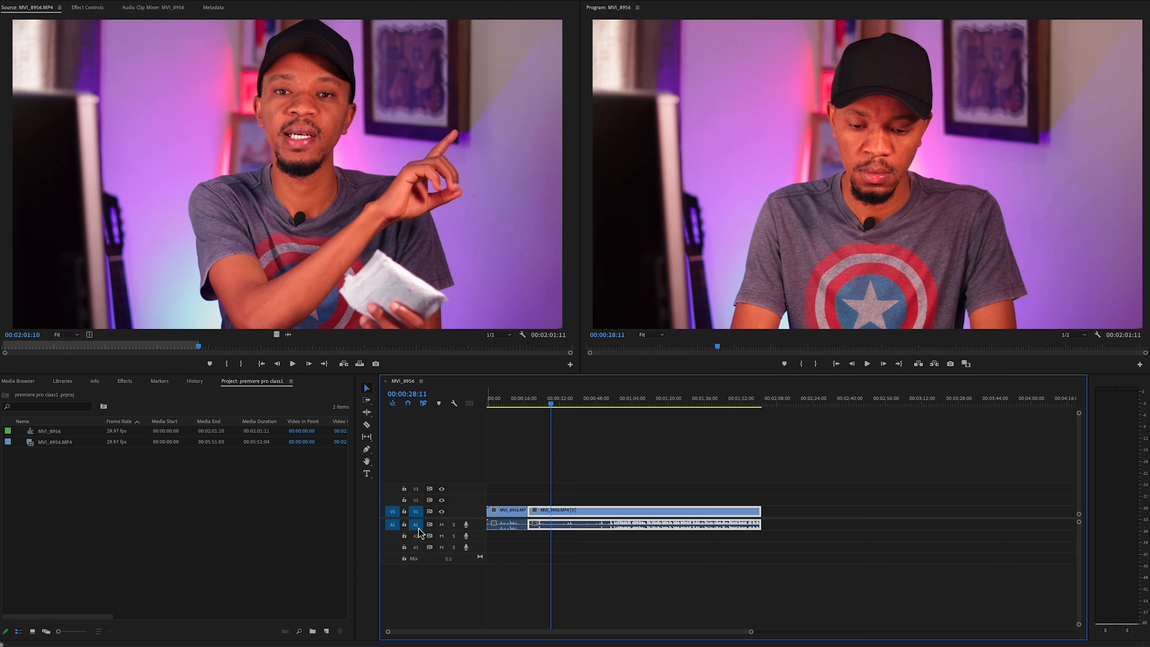
Place the source clip at the start of the sequence on V2 and A2, and target both tracks
click(511, 514)
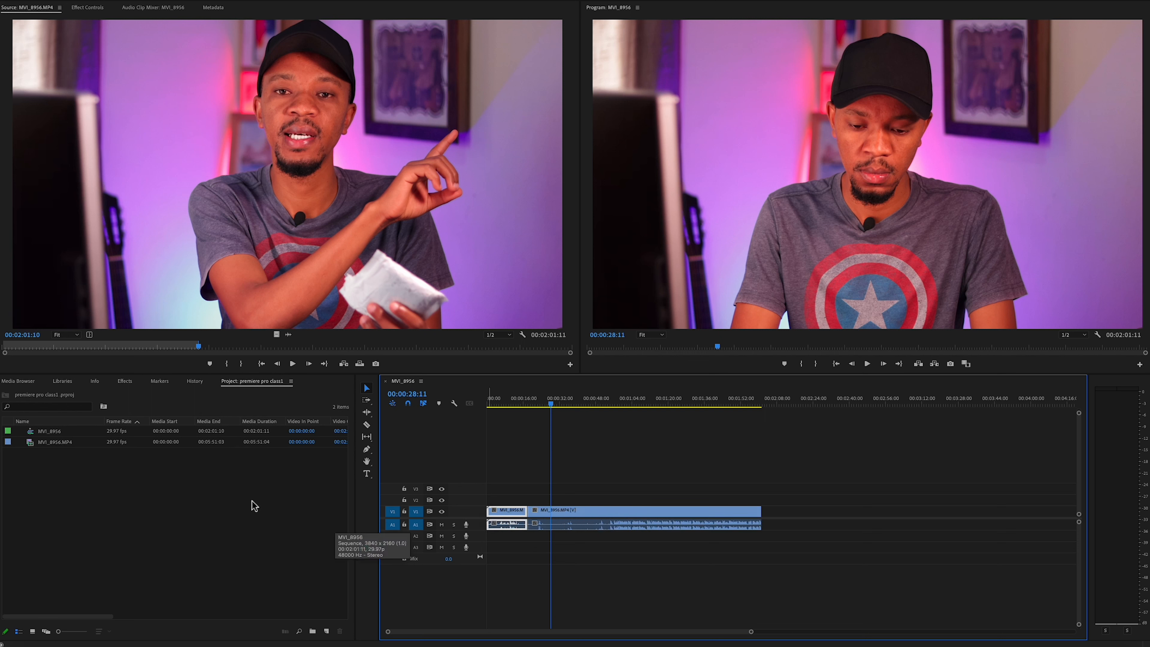
drag(272, 294, 504, 490)
drag(502, 492, 331, 165)
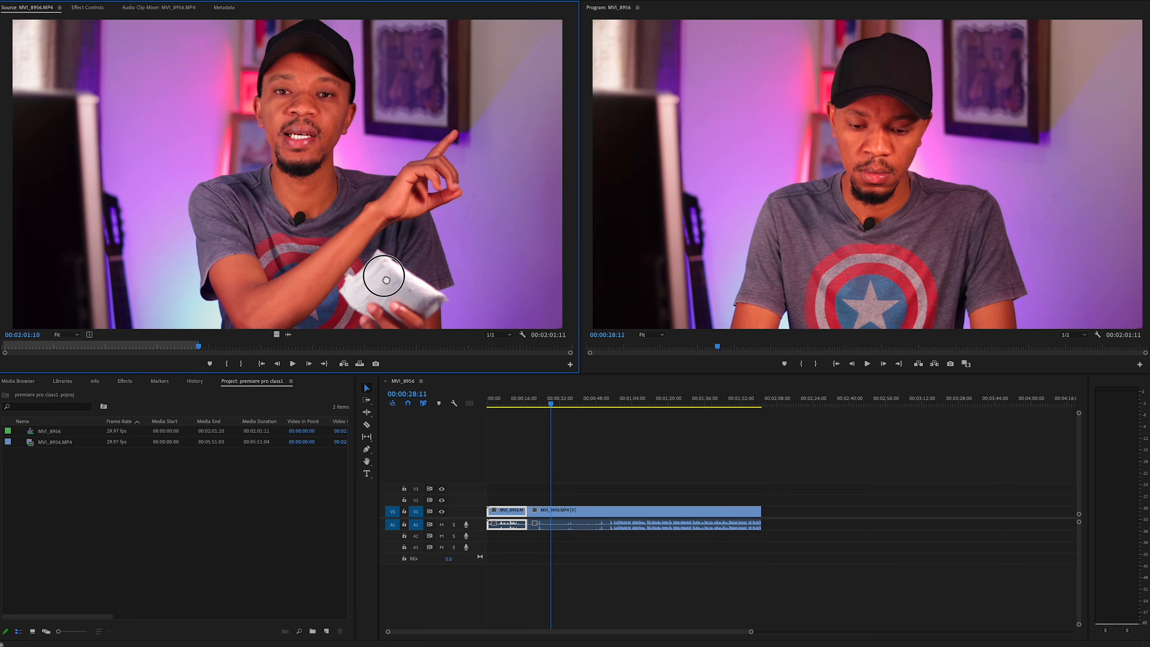
drag(306, 122, 489, 498)
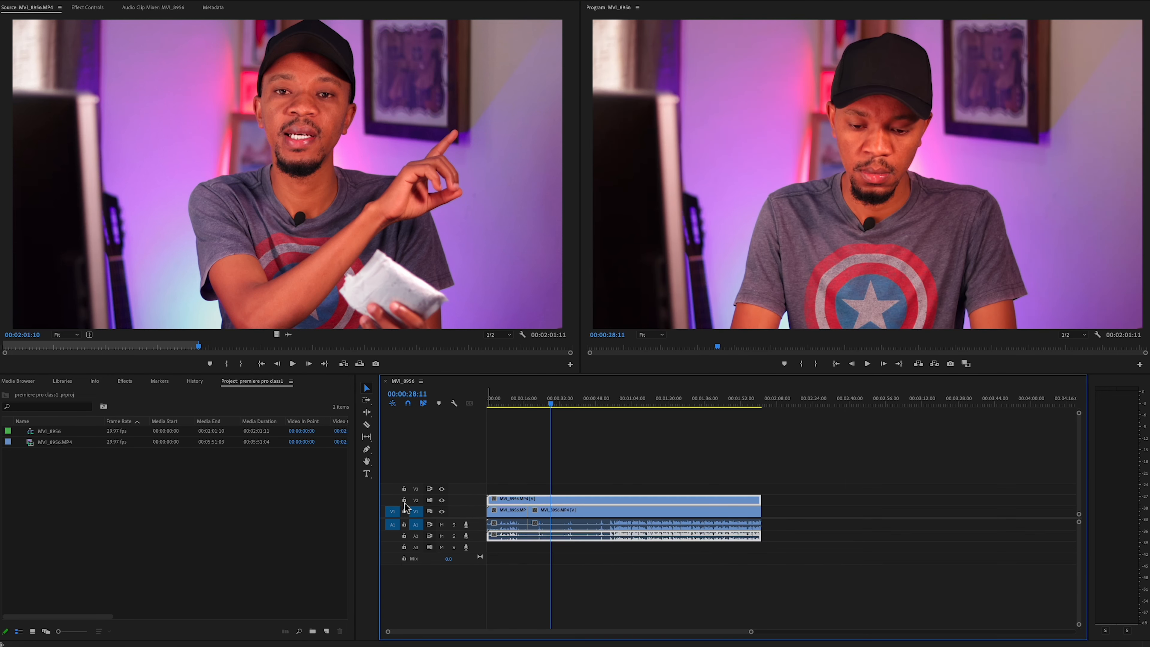
click(416, 500)
click(416, 536)
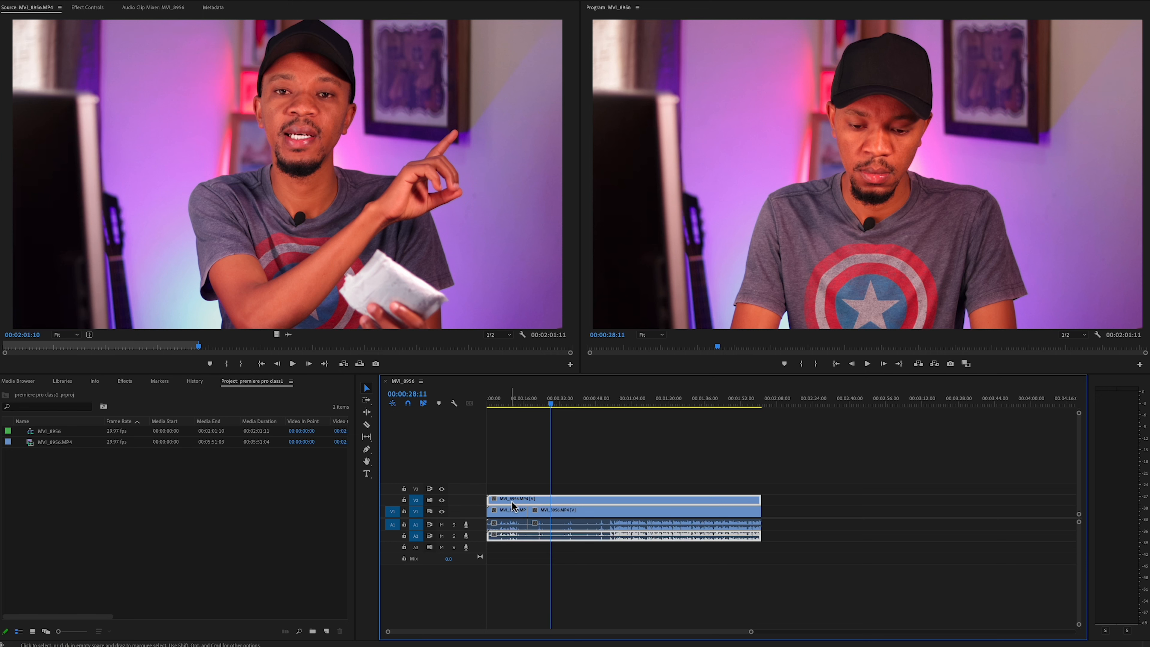
Add two more copies of the source clip at the sequence start on V3/A3 and V4/A4, and target those tracks
drag(516, 354, 490, 488)
click(416, 488)
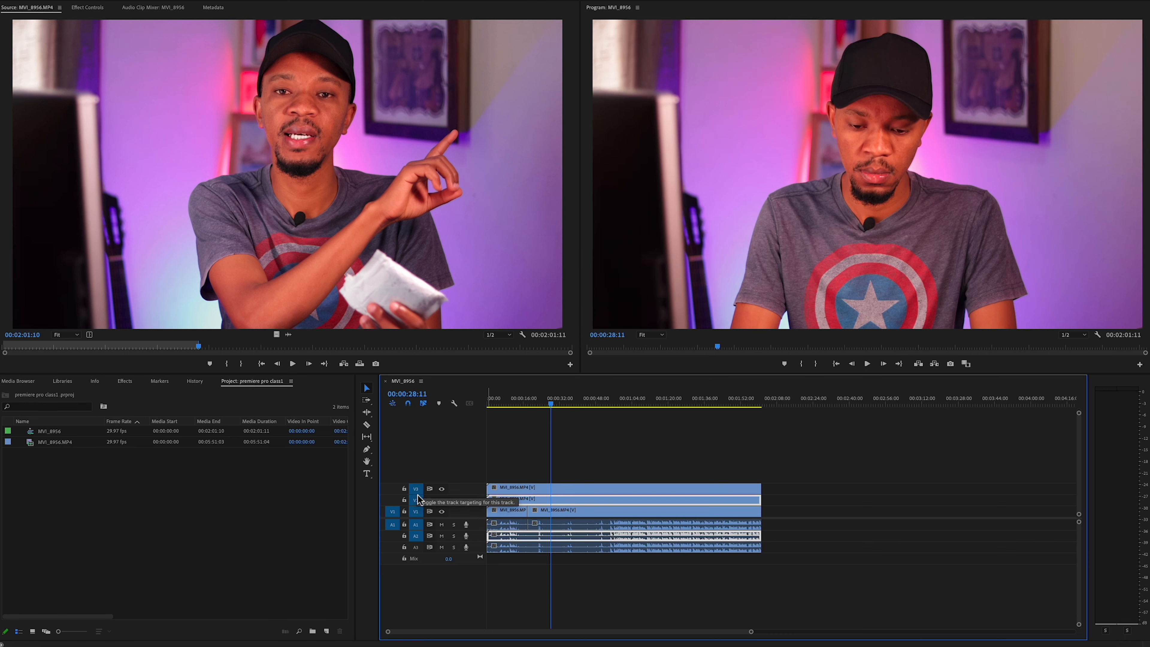
click(415, 547)
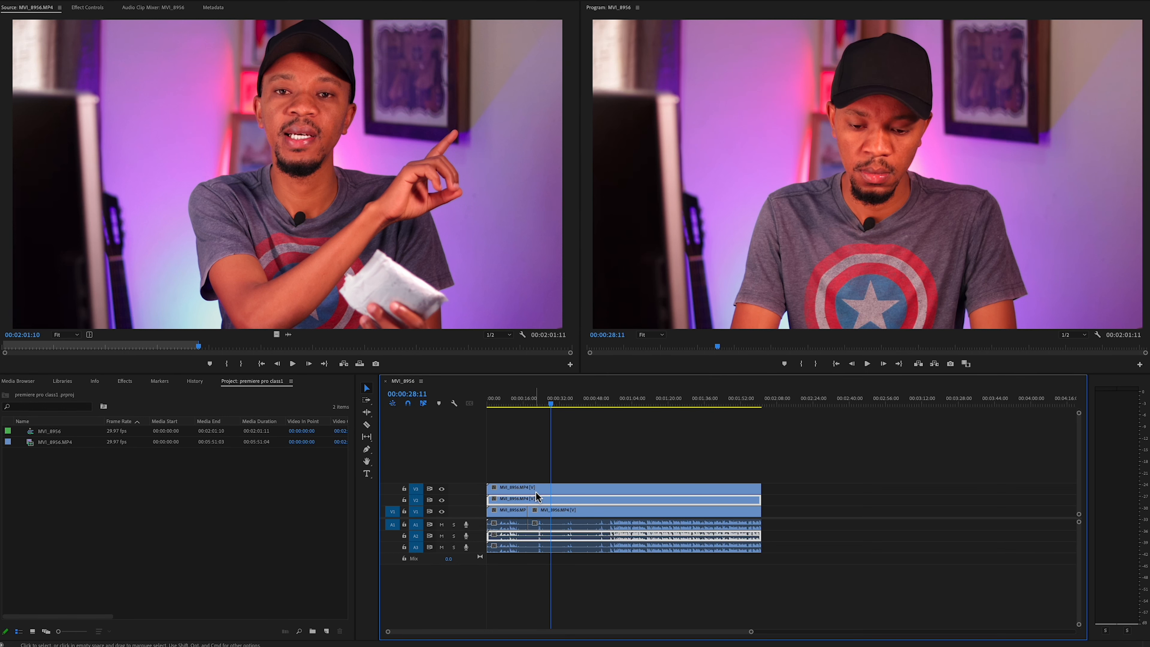
drag(260, 151, 437, 470)
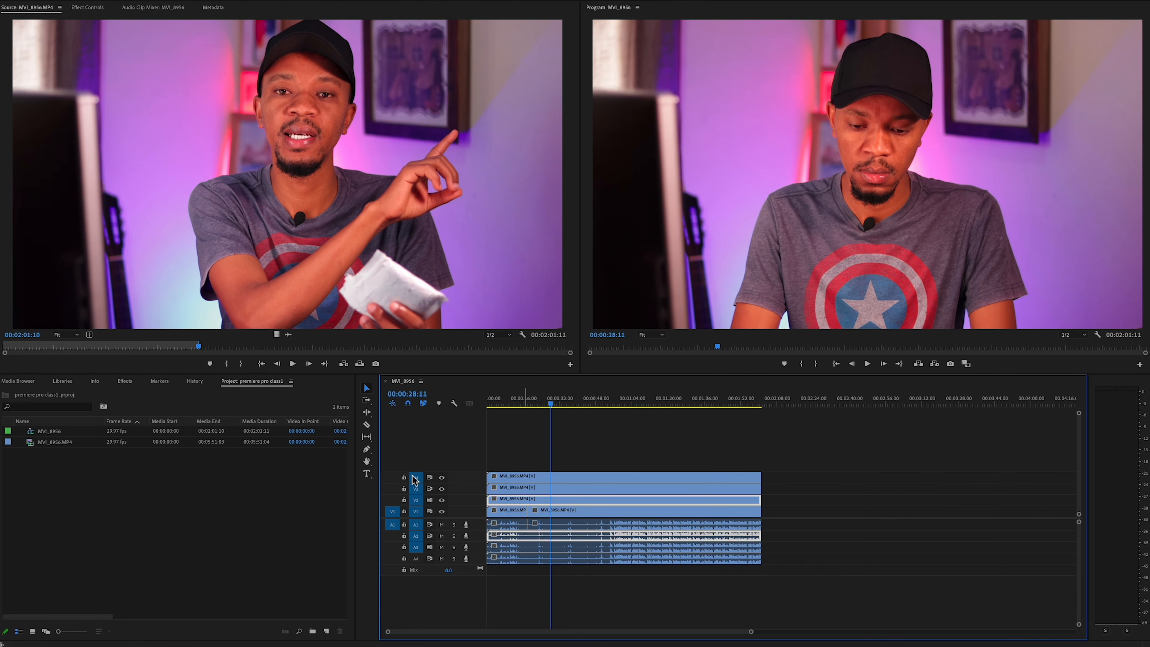
click(416, 558)
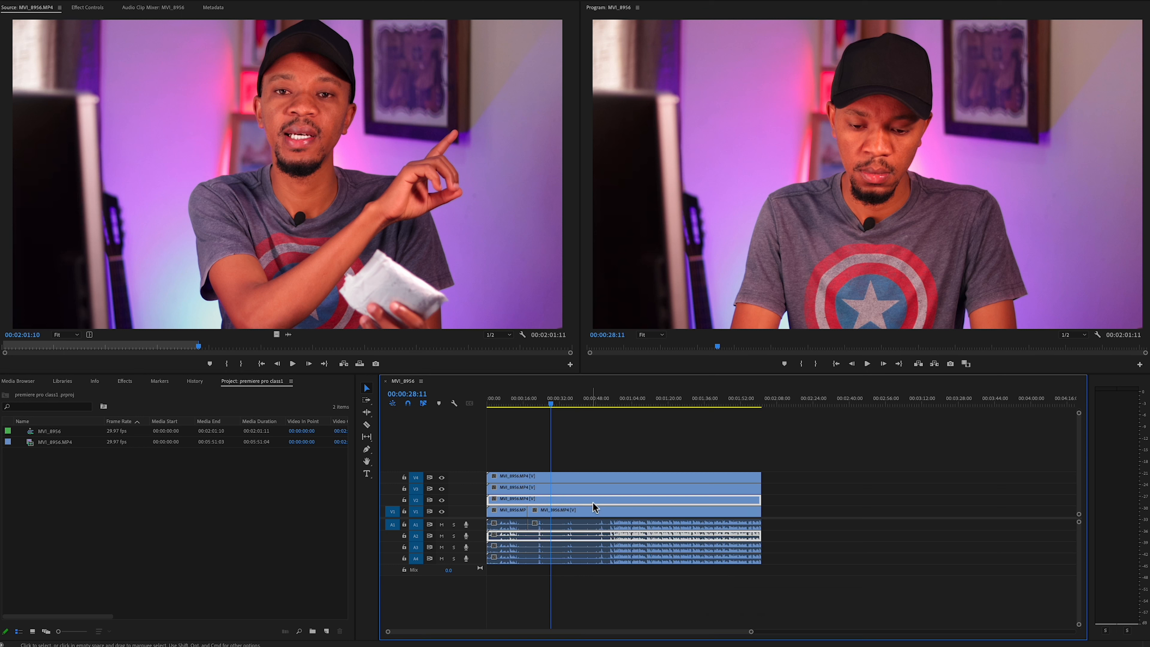
Undo the three source clip placements on the tracks beyond V1 and A1
click(599, 493)
key(super+z)
key(super+z)
key(super+z)
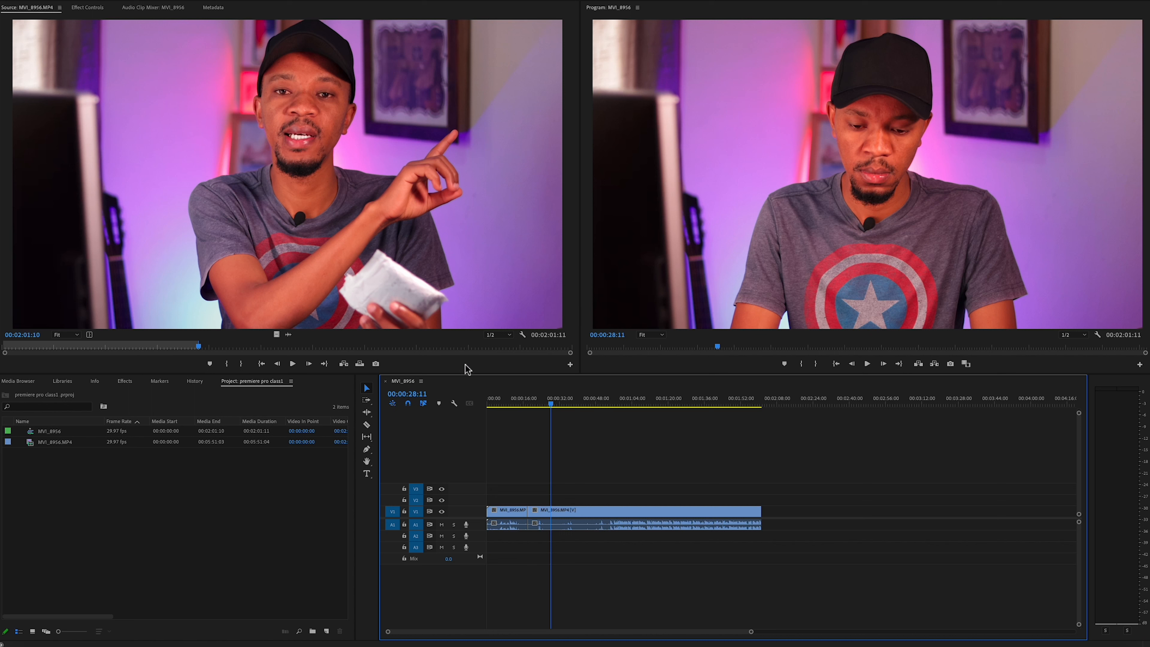
Play the sequence from 00:00:57:16 while muting and unmuting track A1, and stop playback
click(307, 224)
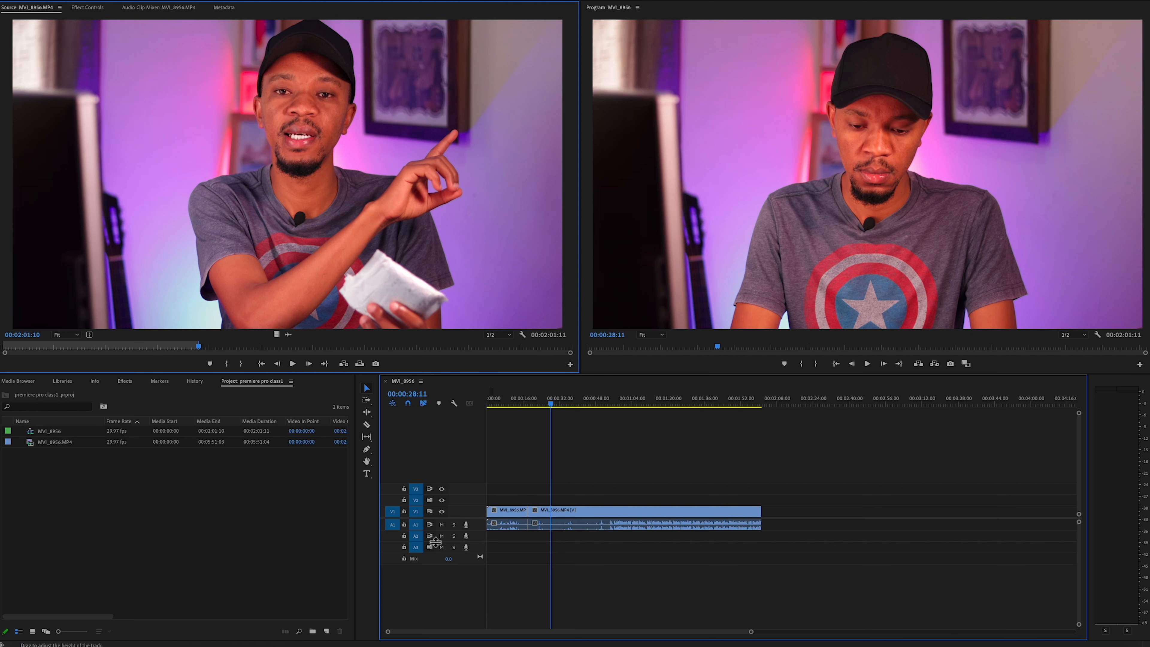
click(618, 404)
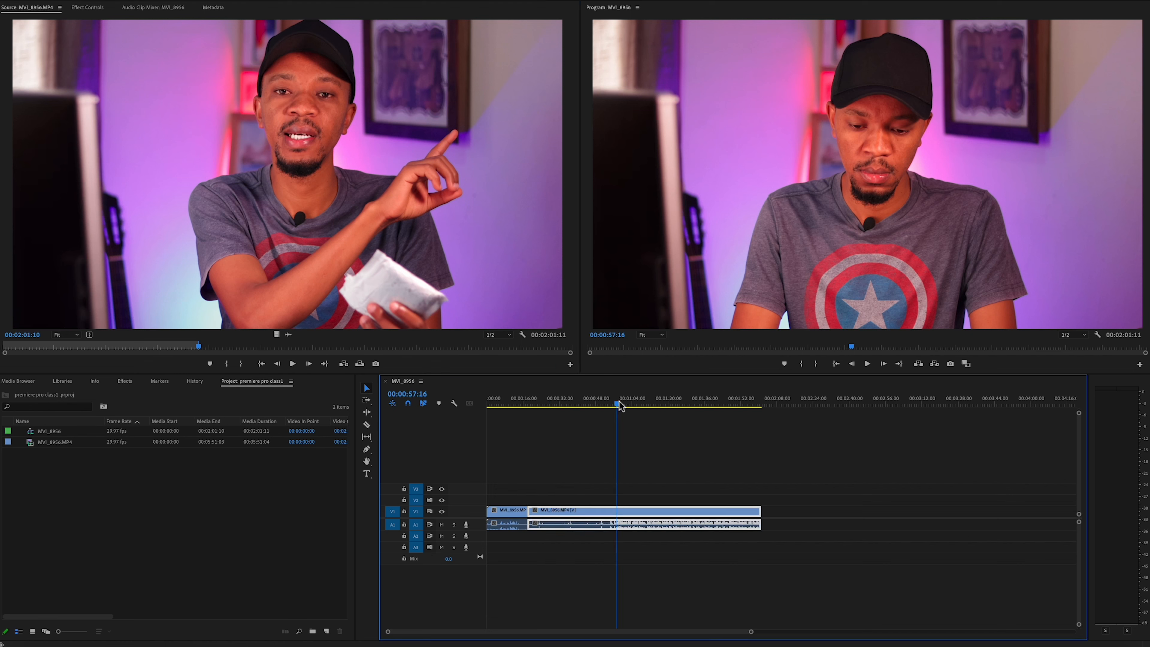
click(442, 525)
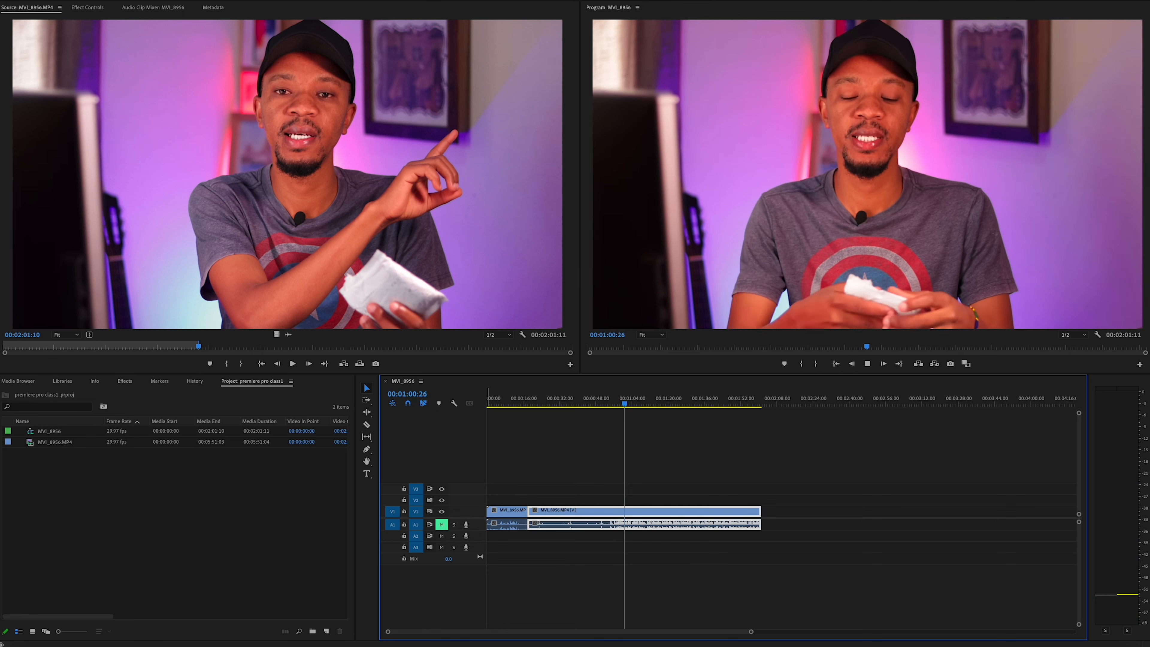
click(442, 525)
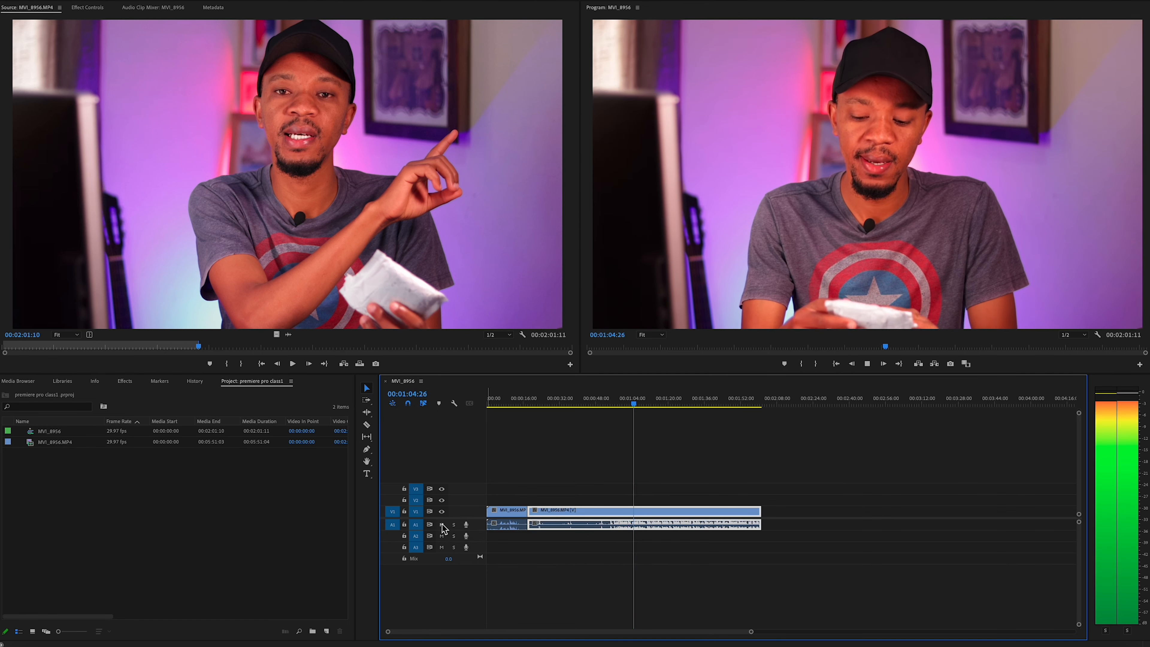
key(space)
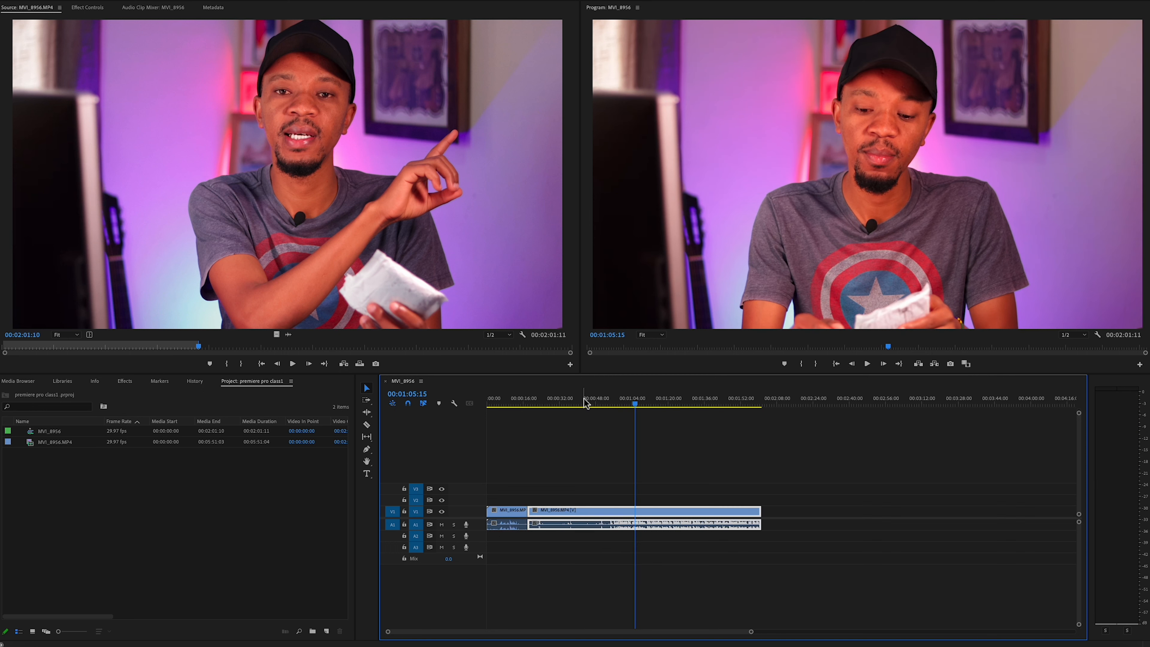
Record a voice-over on track A1 starting from 00:00:30:23, and stop the recording
click(557, 400)
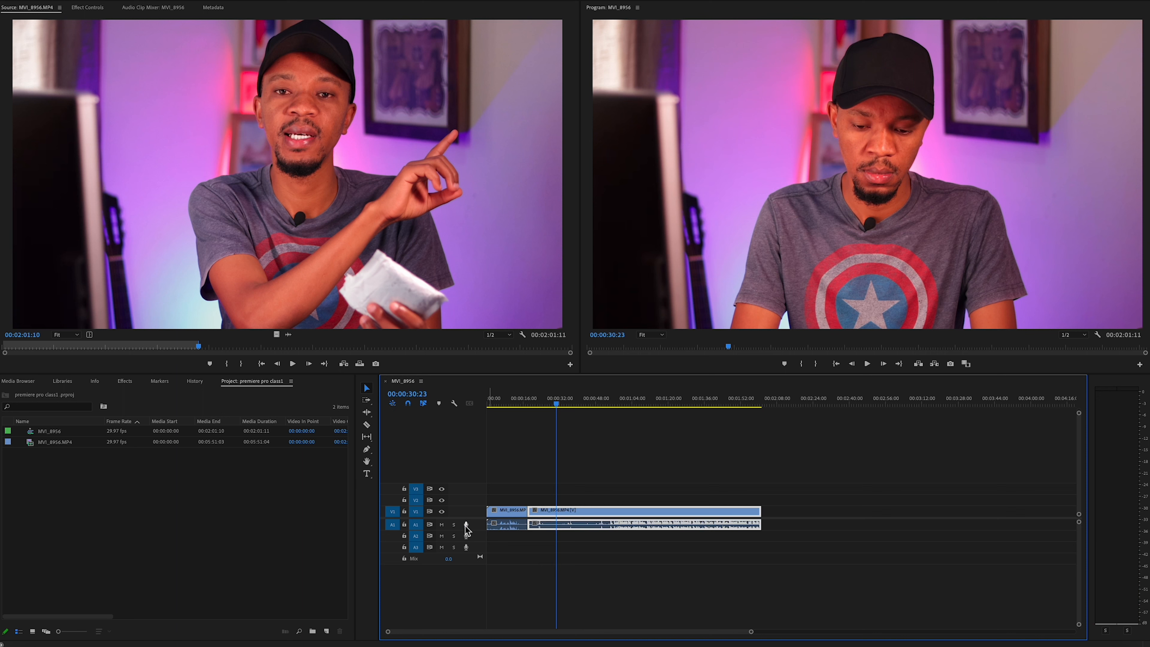
click(467, 525)
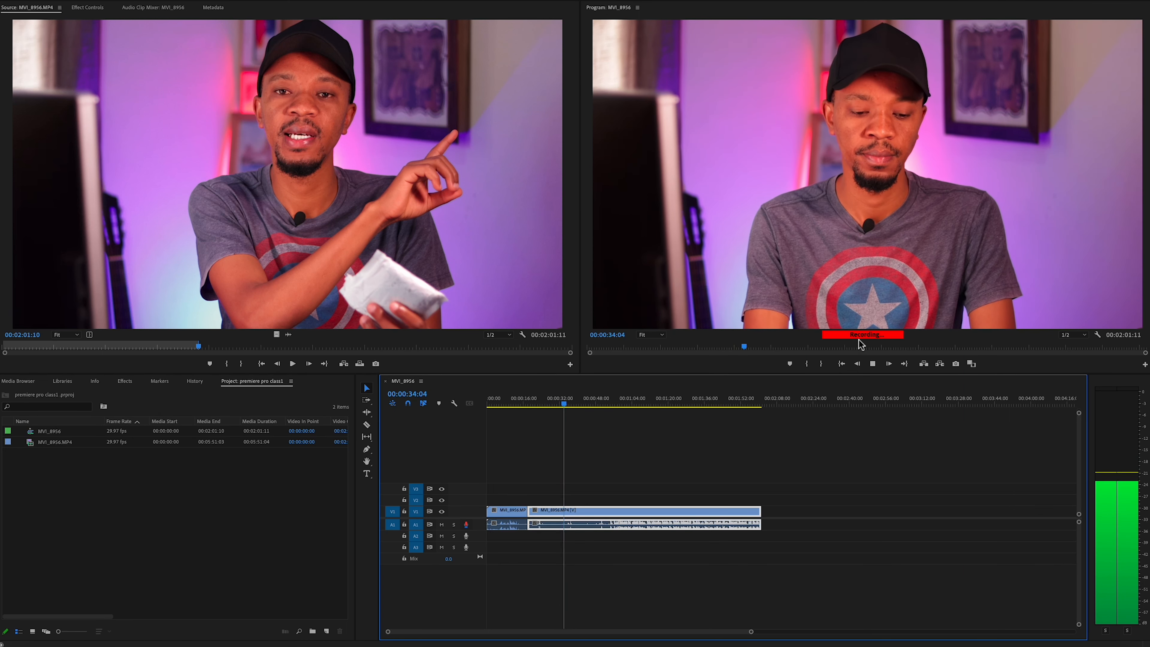
key(XF86AudioLowerVolume)
key(XF86AudioLowerVolume)
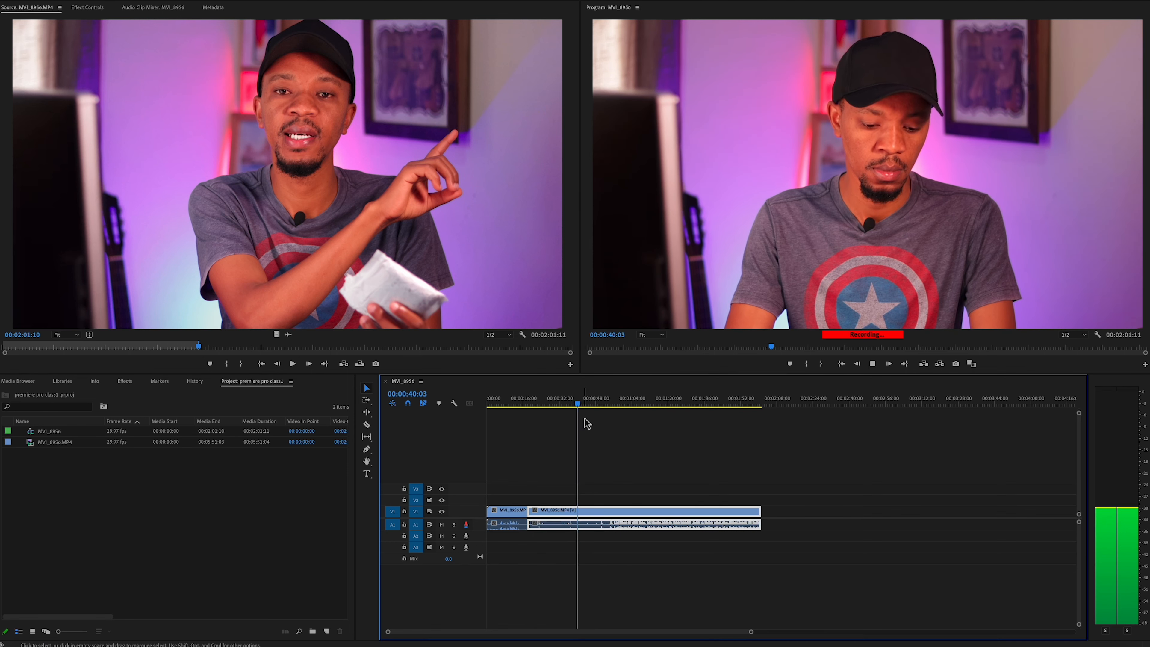
click(466, 525)
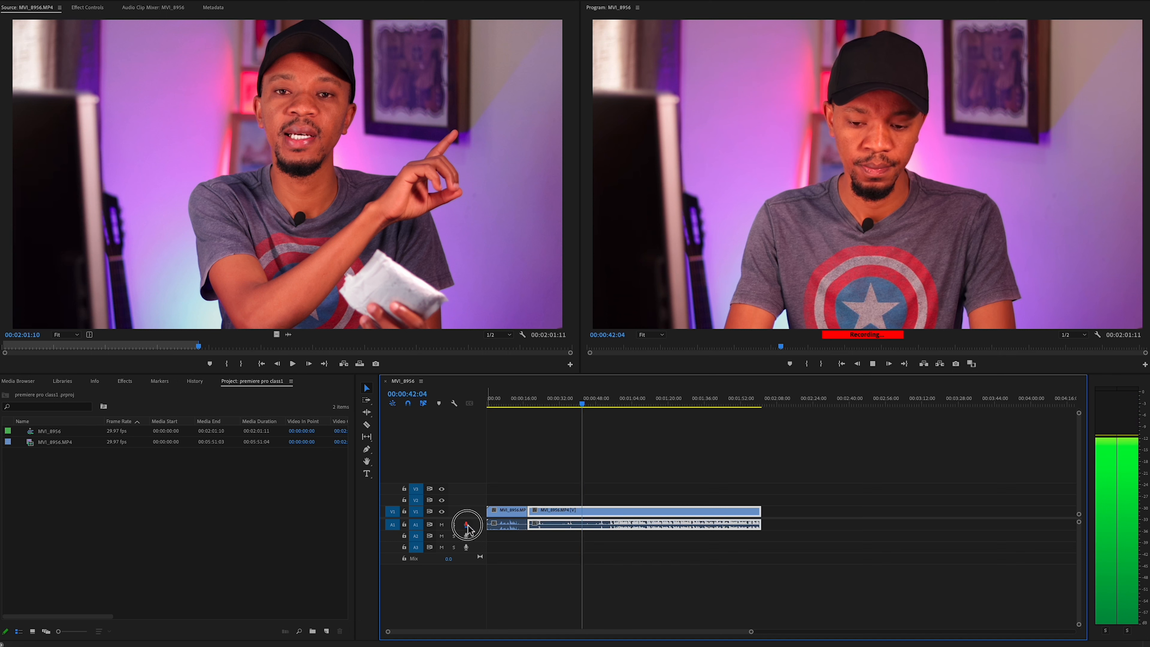
Play back the recorded voice-over clip on A1, adjusting the system volume while listening, and stop playback
click(560, 404)
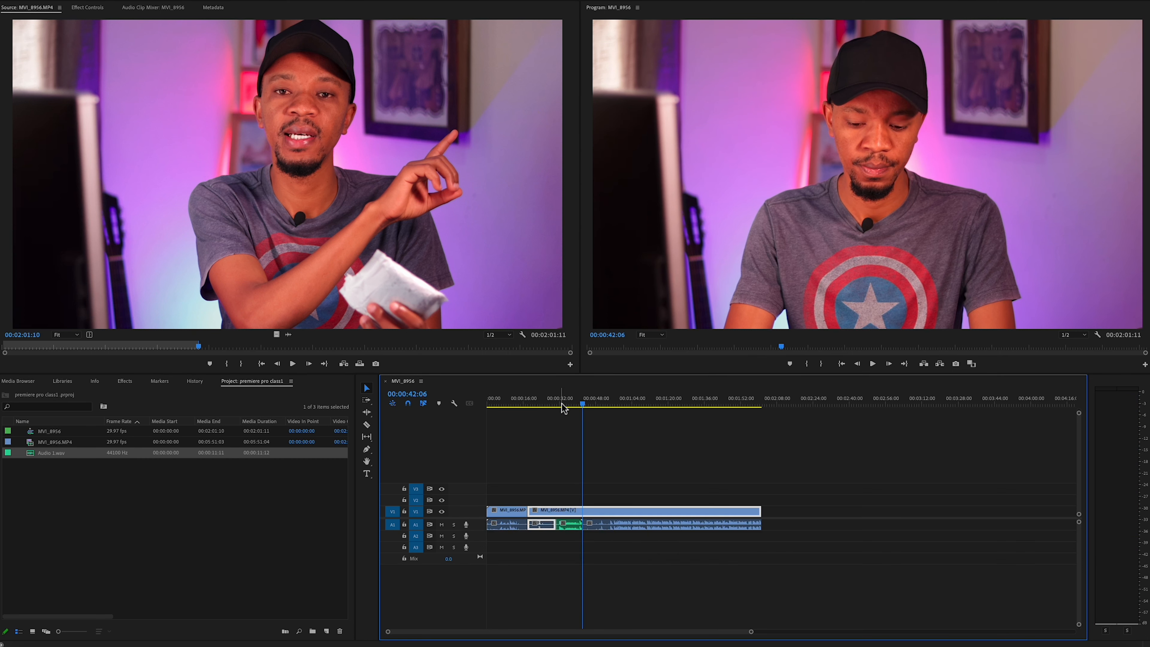
key(space)
key(XF86AudioRaiseVolume)
key(XF86AudioRaiseVolume)
key(XF86AudioRaiseVolume)
key(XF86AudioRaiseVolume)
key(XF86AudioRaiseVolume)
key(XF86AudioRaiseVolume)
key(XF86AudioRaiseVolume)
key(XF86AudioRaiseVolume)
key(XF86AudioRaiseVolume)
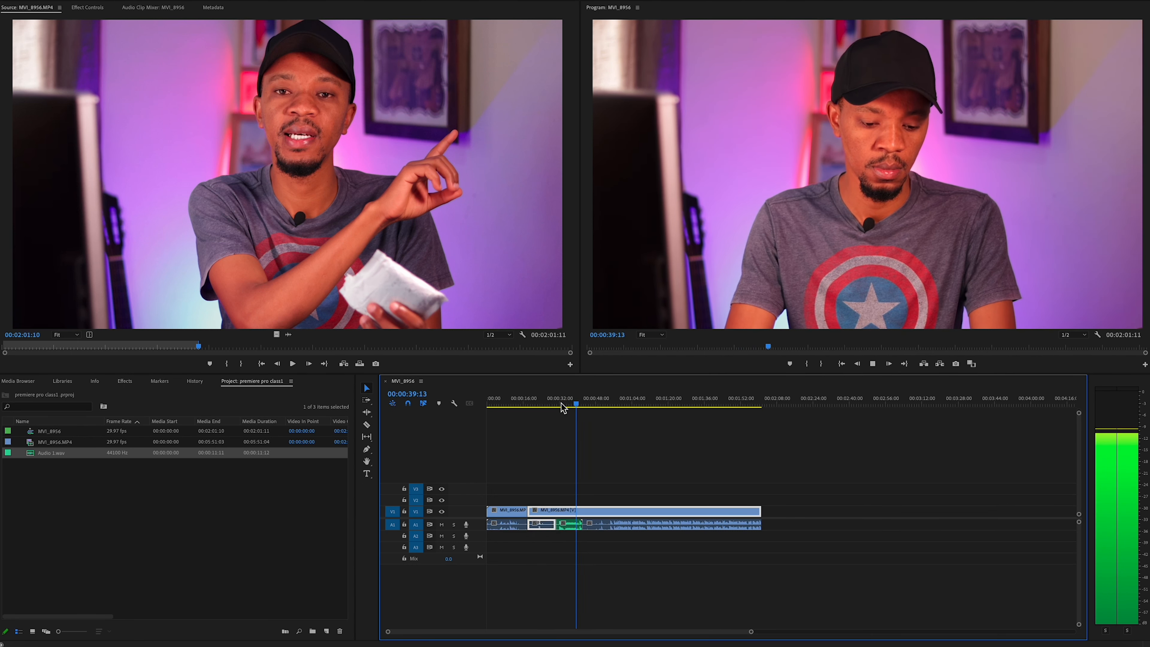
key(XF86AudioLowerVolume)
key(space)
key(XF86AudioLowerVolume)
key(XF86AudioLowerVolume)
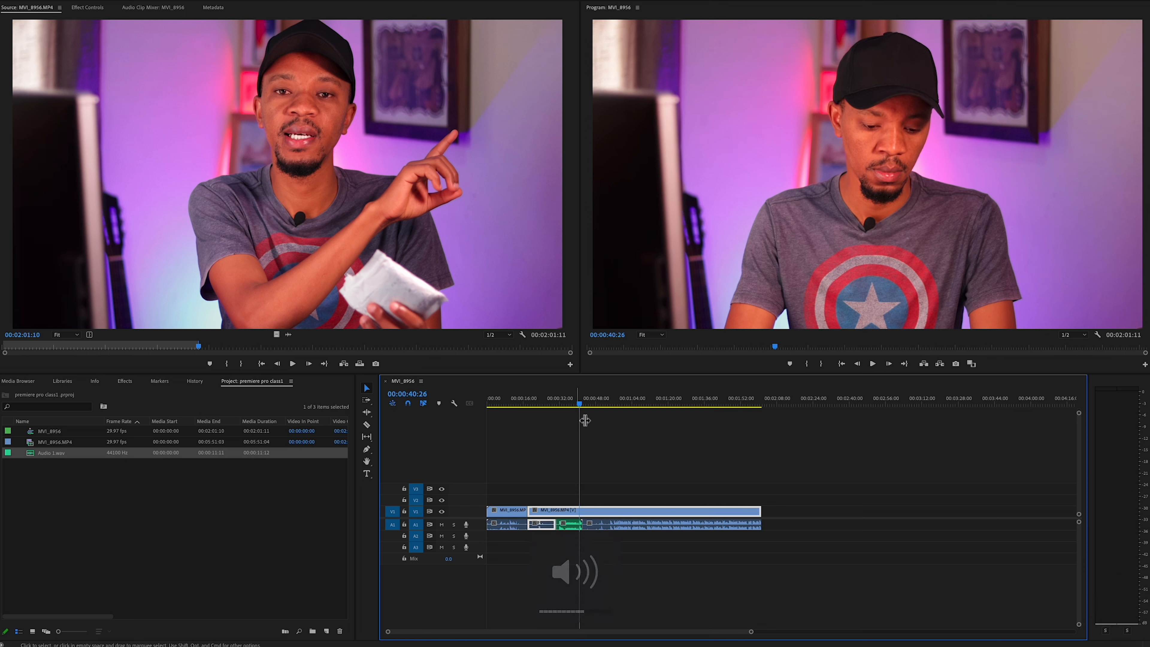
key(XF86AudioMute)
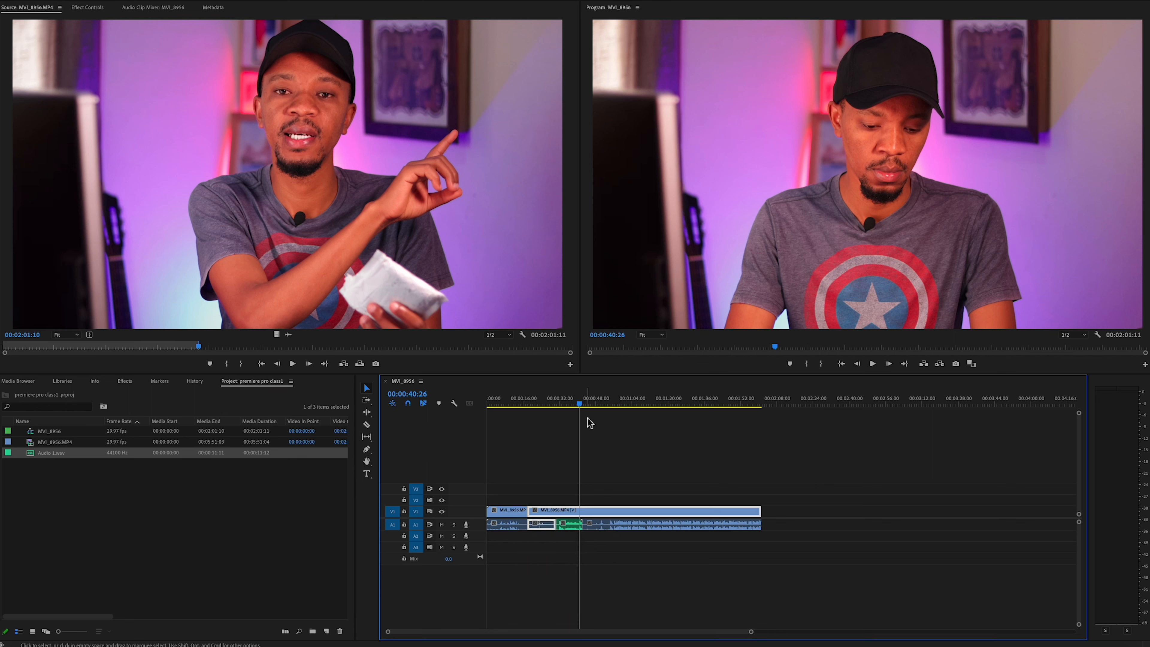
Undo the voice-over recording on A1 and move the playhead to 00:00:27:17
key(Delete)
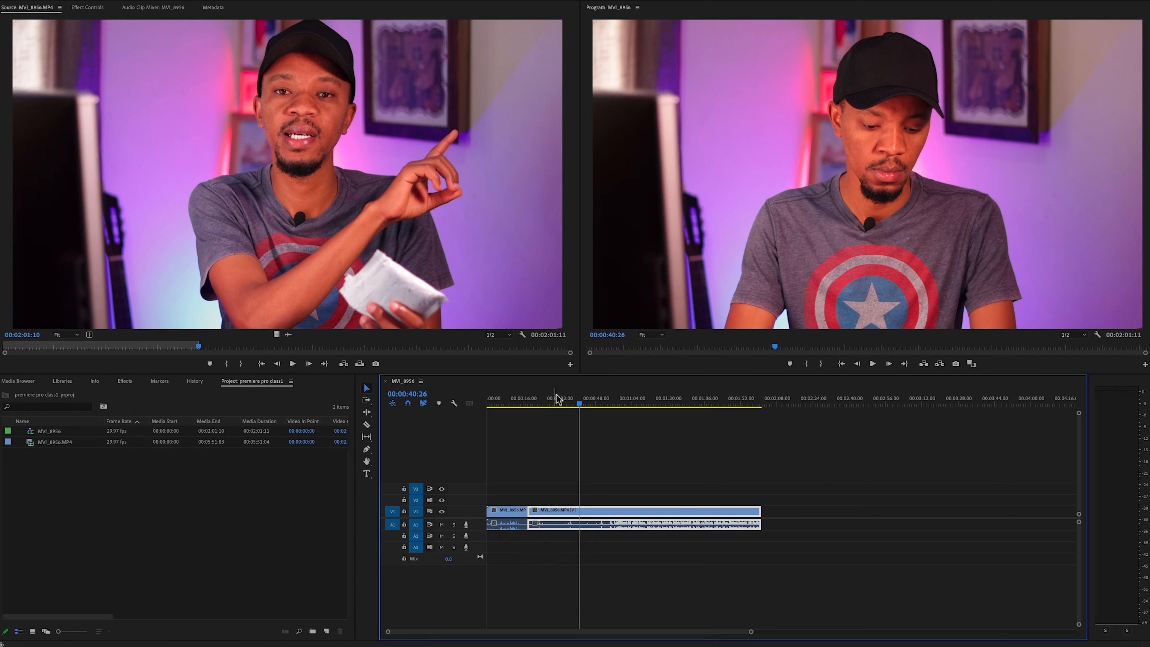
click(563, 400)
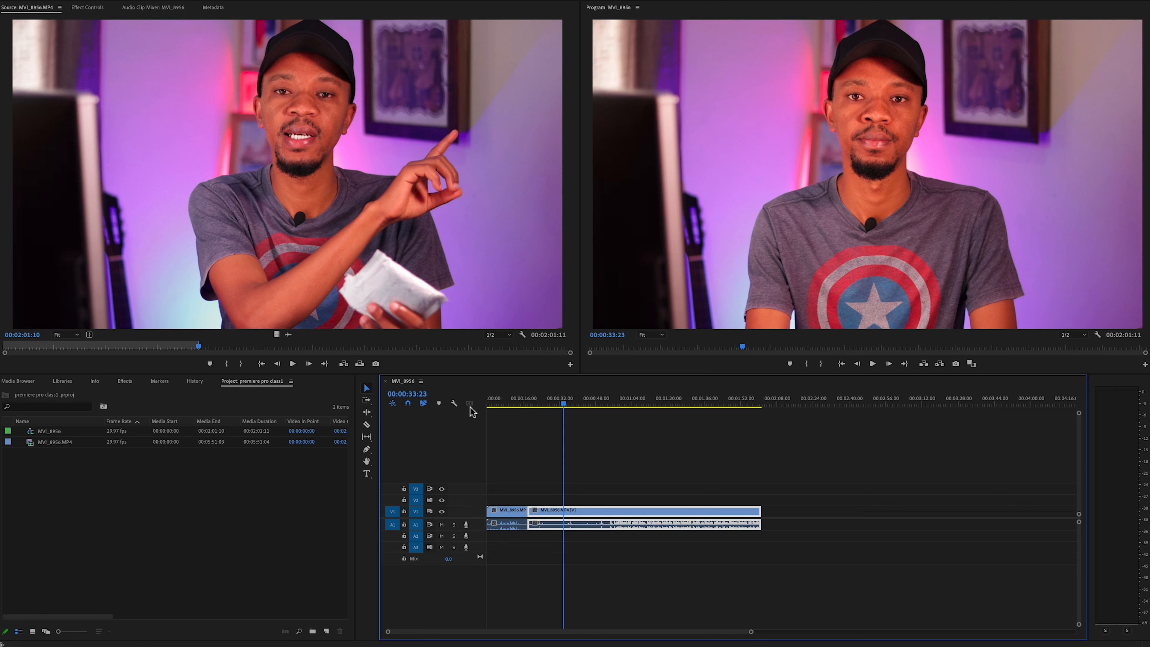
click(549, 404)
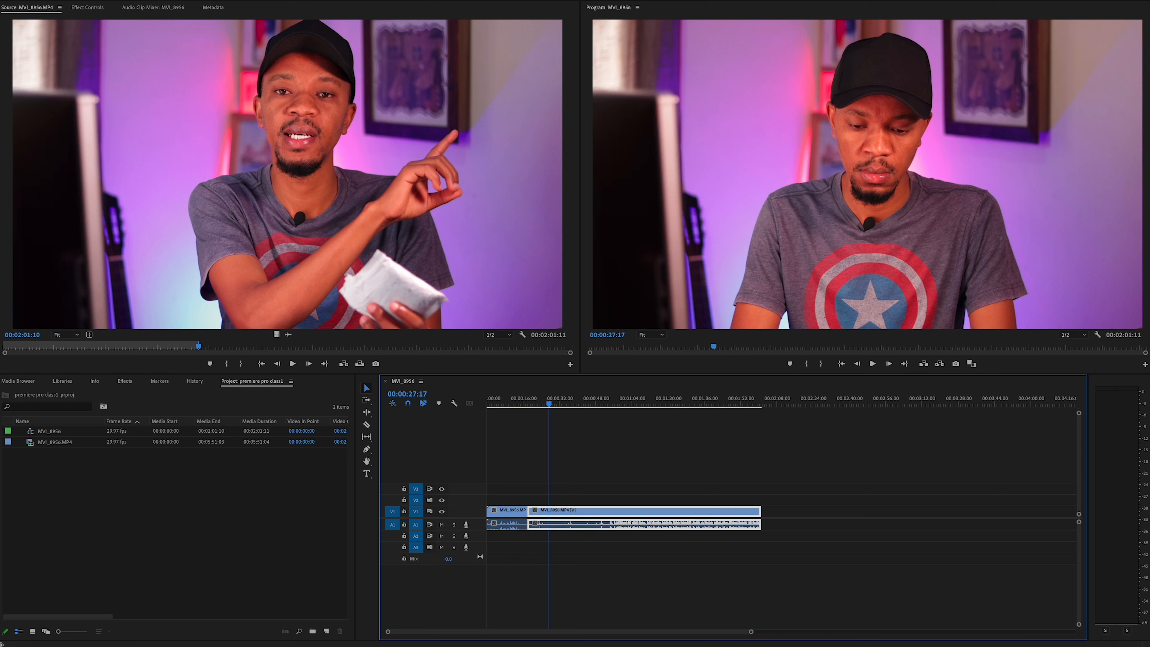
Open the keyboard shortcuts settings and switch the layout preset to Adobe Premiere Pro Default
click(35, 0)
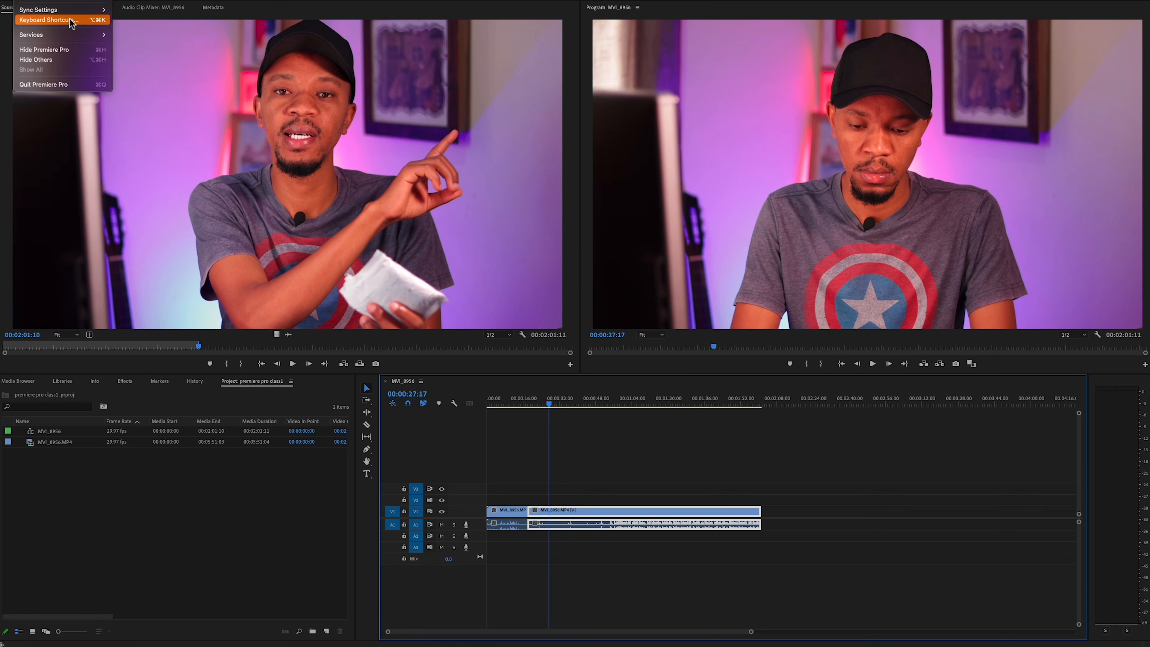
click(71, 21)
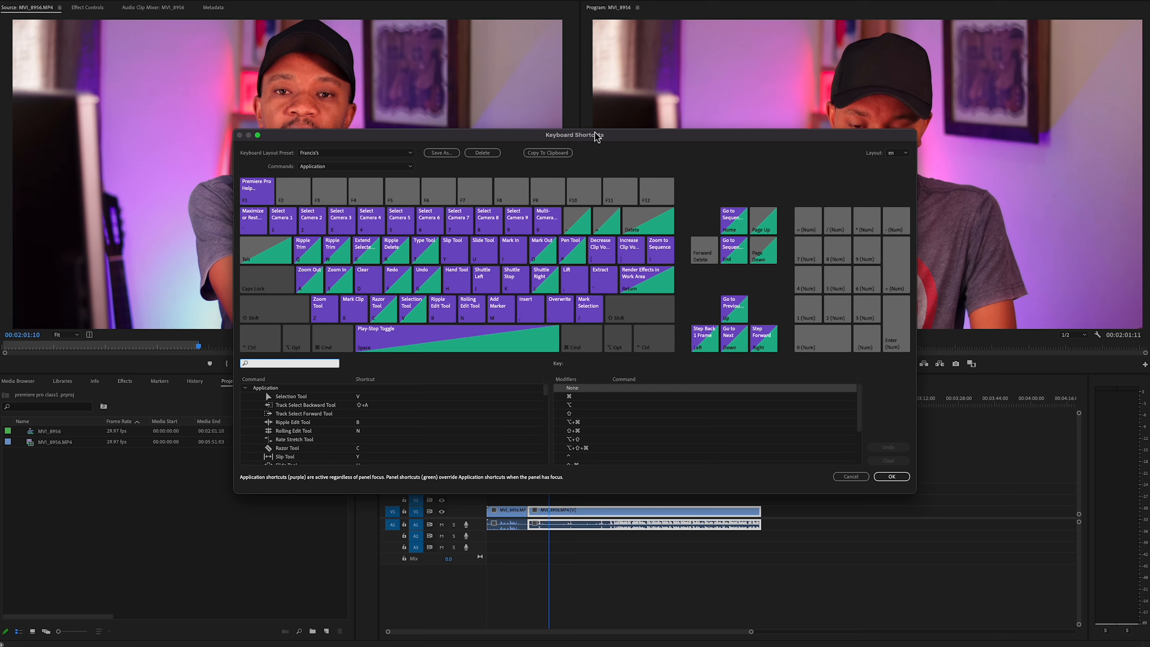
drag(595, 131, 623, 103)
click(433, 121)
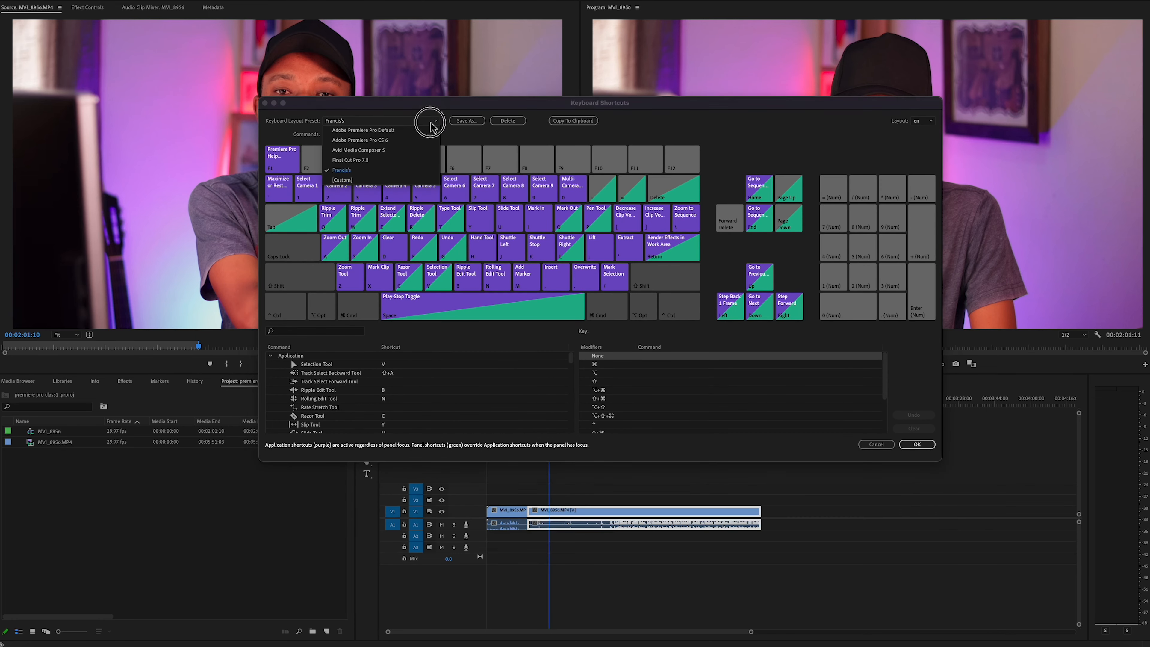
click(370, 131)
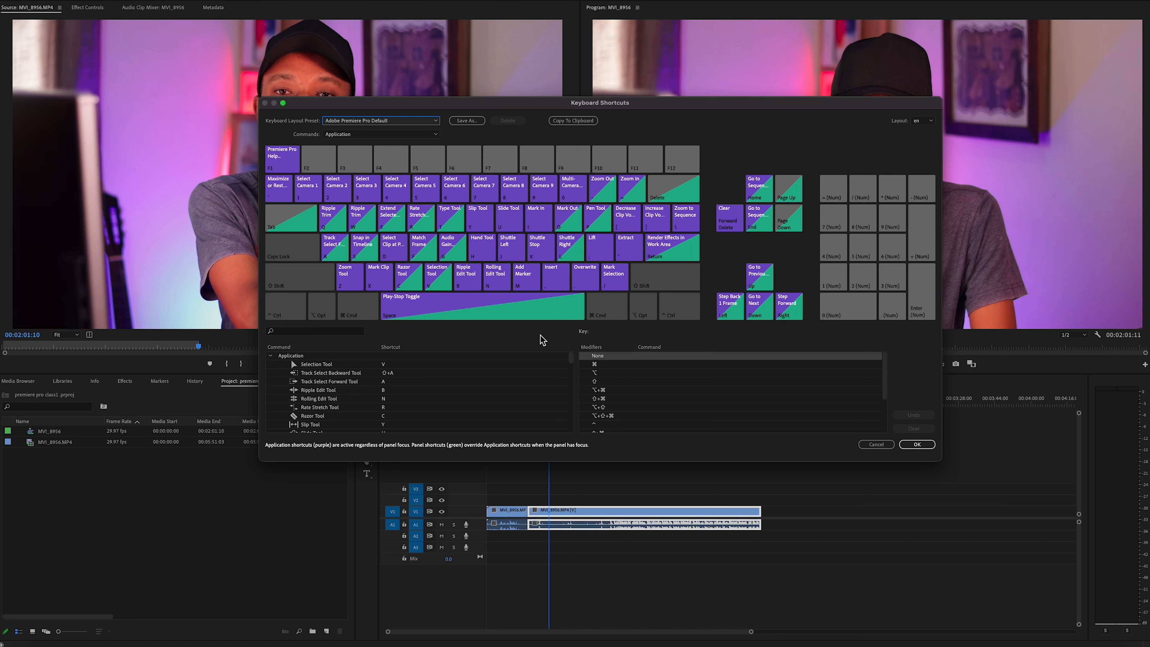
Assign A as the shortcut for the sequence Zoom In command and remove its existing = shortcut
click(328, 332)
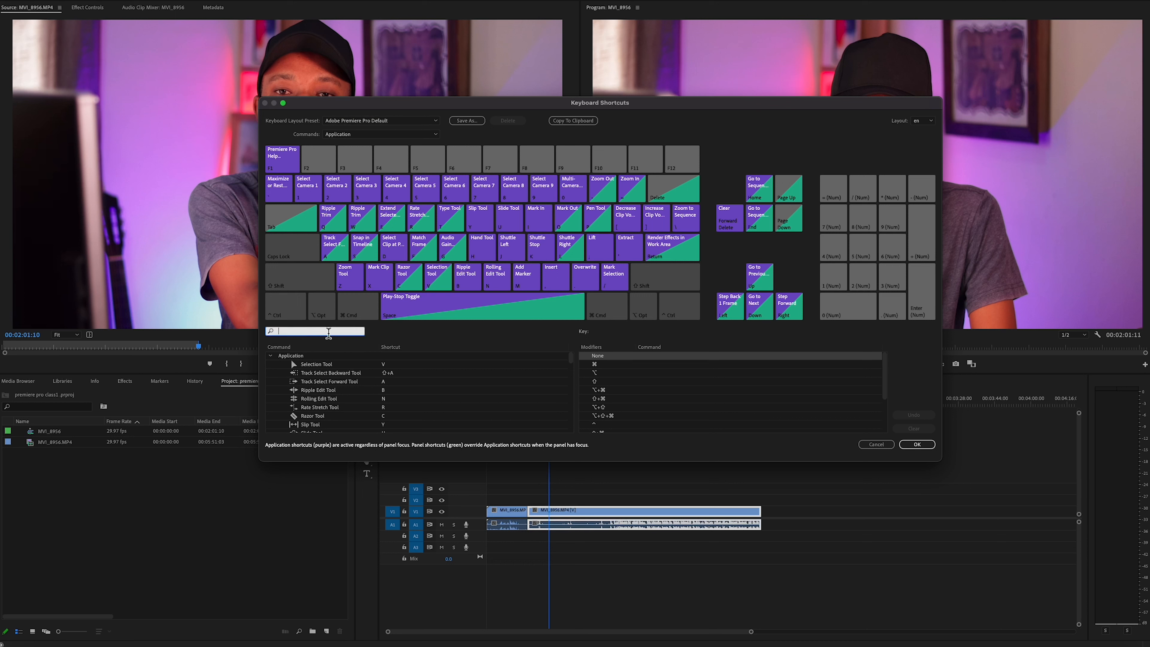
text(zoom in)
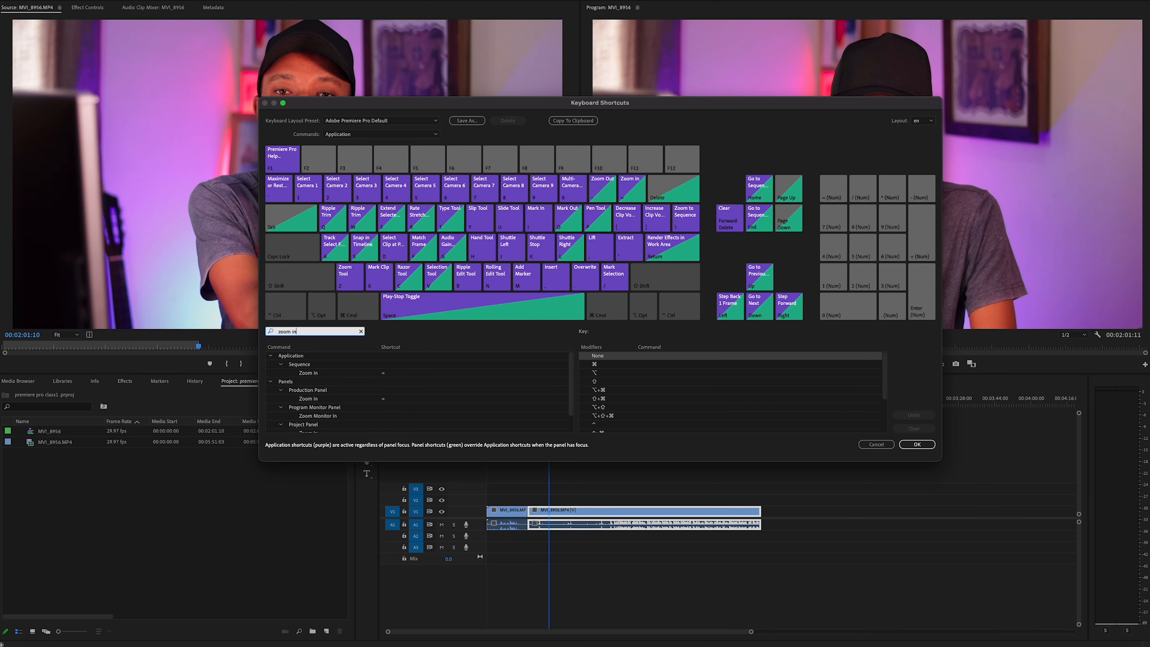
click(385, 374)
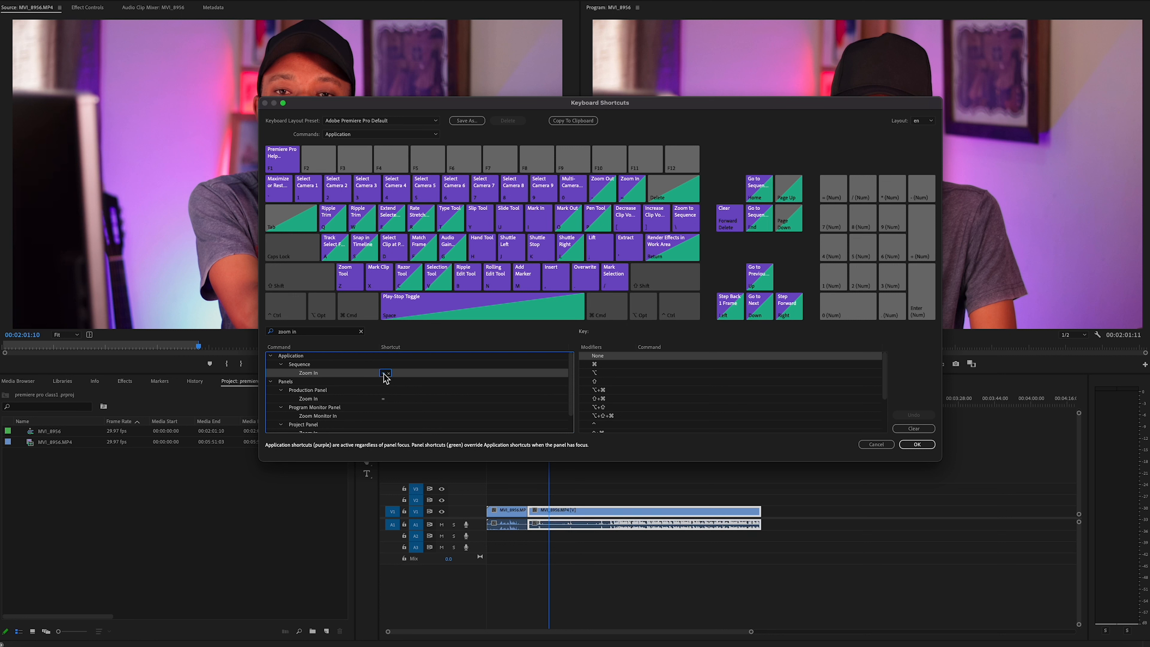
key(a)
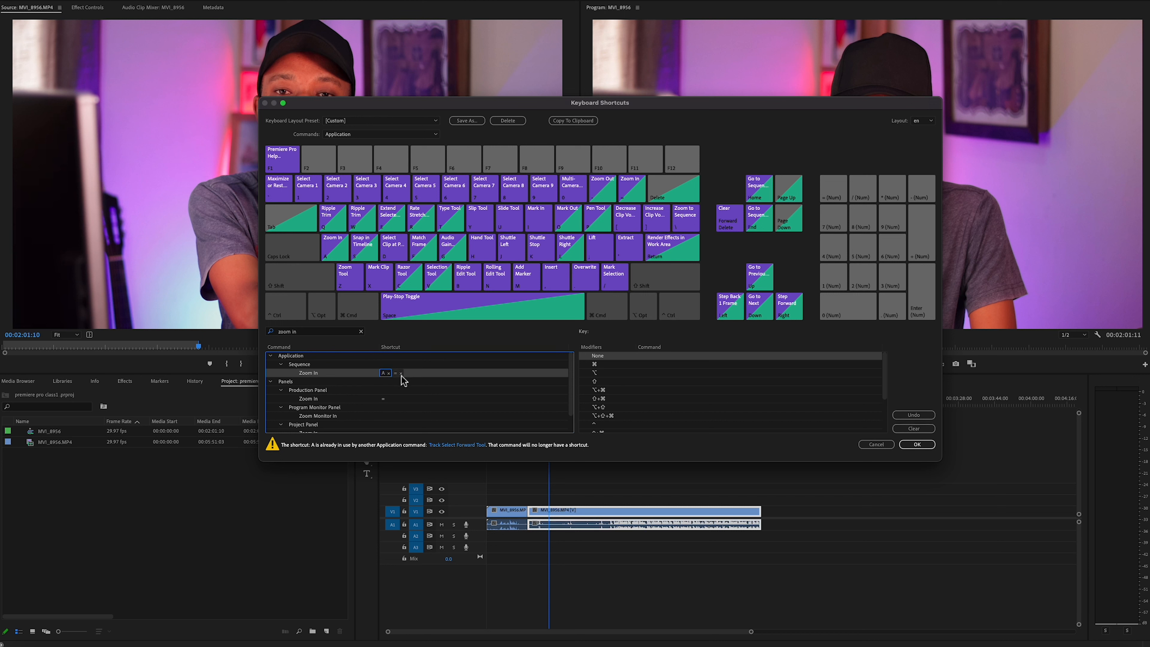
click(401, 373)
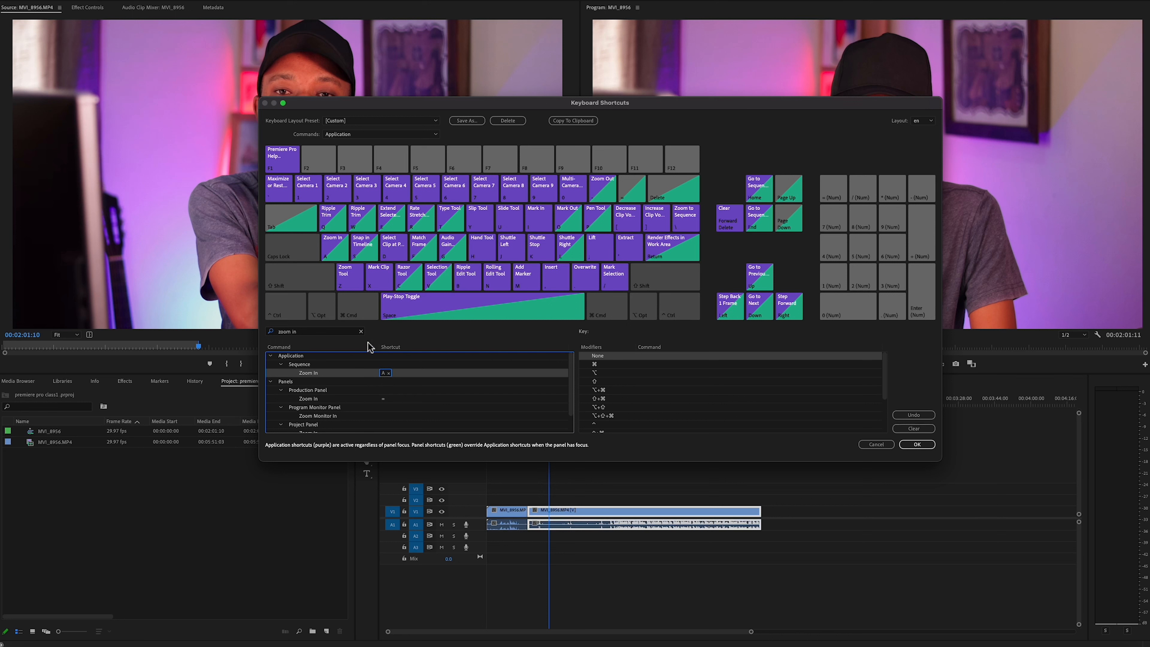
Assign S as the shortcut for the sequence Zoom Out command and remove its existing - shortcut
click(341, 331)
key(BackSpace)
key(BackSpace)
key(BackSpace)
key(BackSpace)
key(BackSpace)
key(BackSpace)
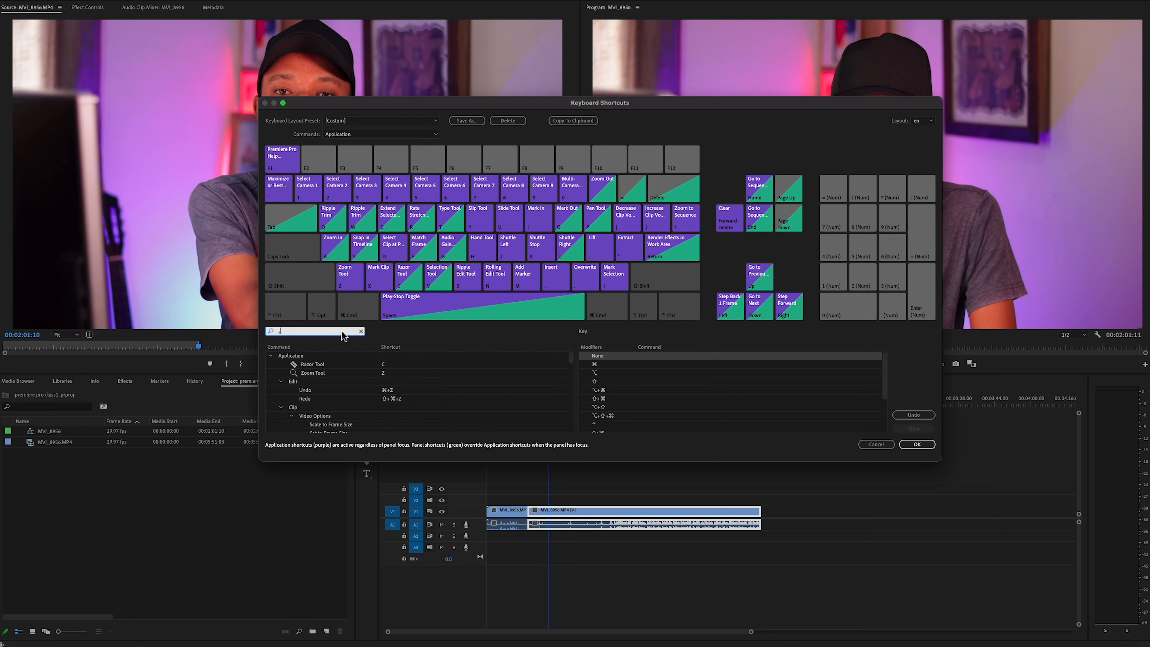
text(oom out)
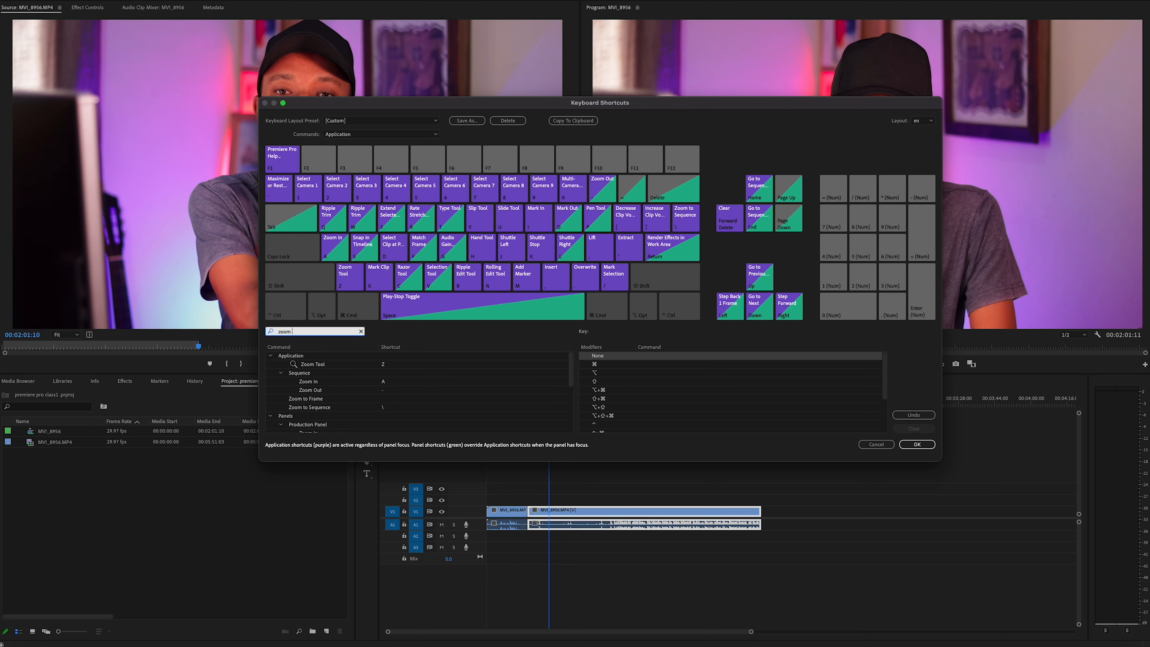
click(384, 373)
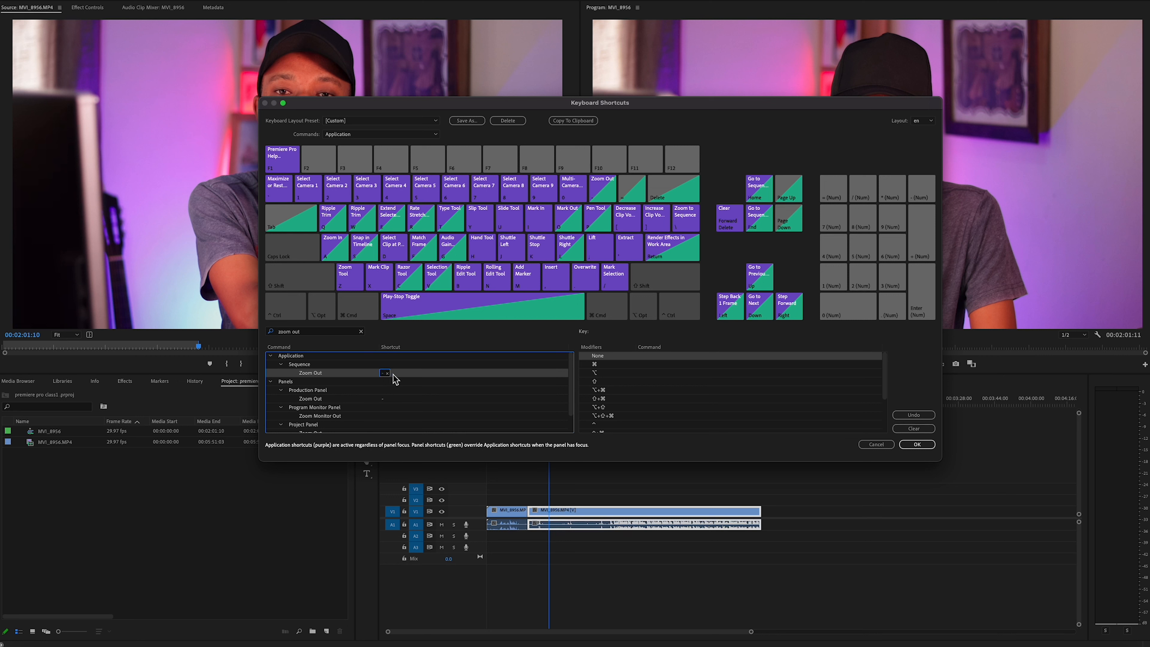
key(s)
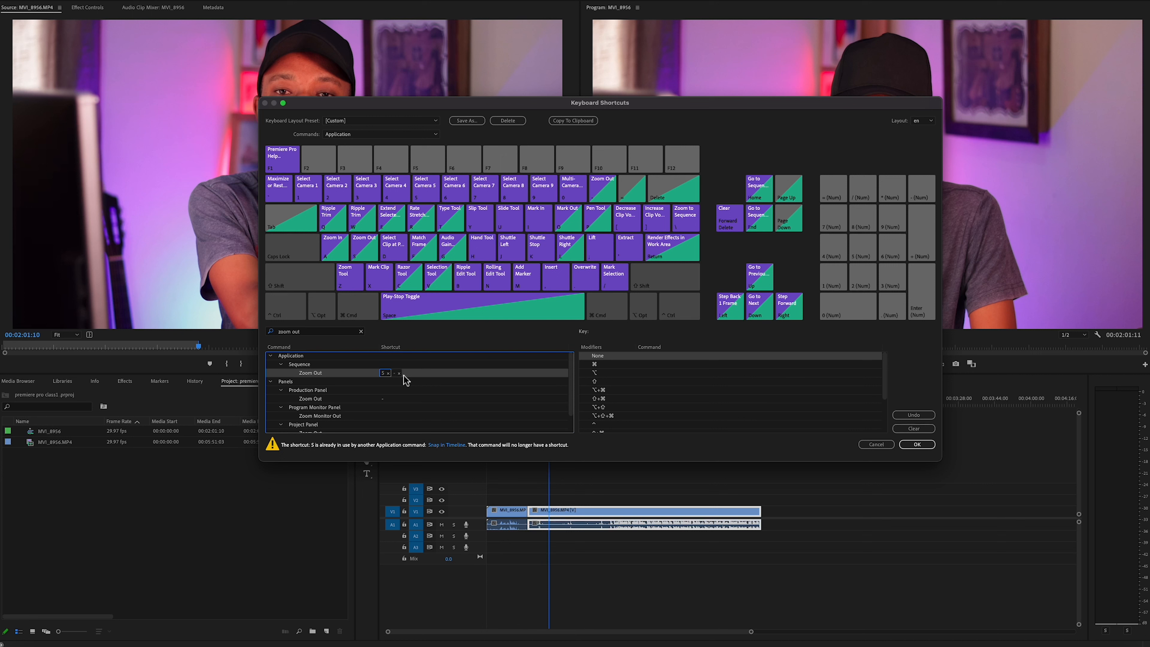
click(399, 374)
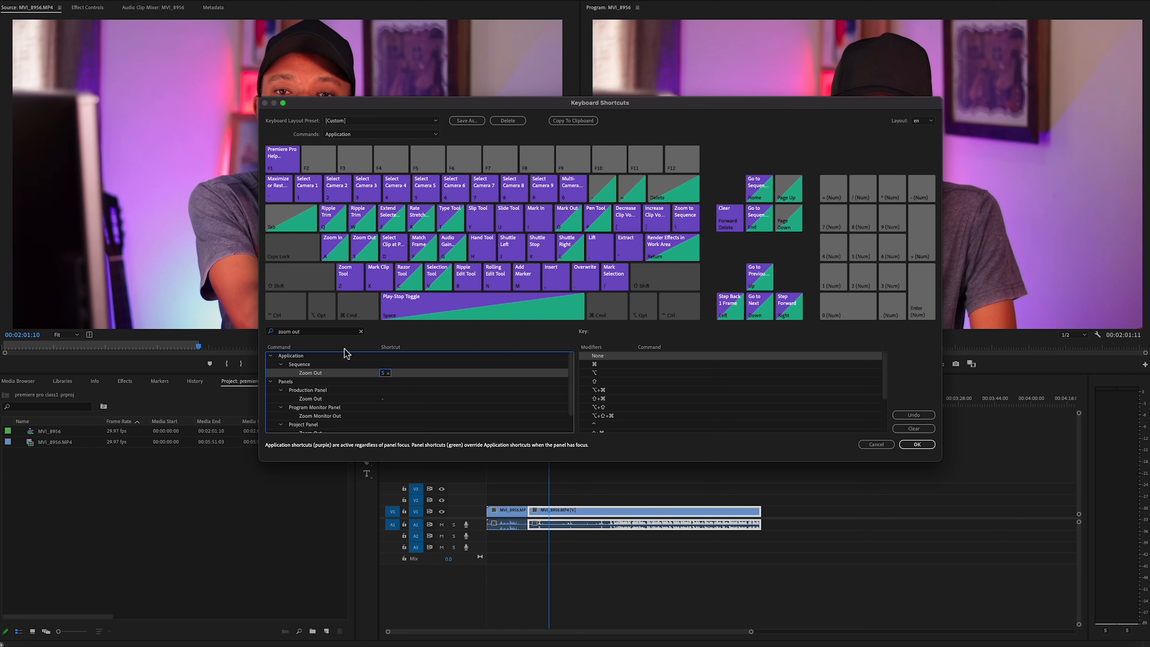
Find the delete commands and replace the Clear command's Forward Delete shortcut with D
click(361, 332)
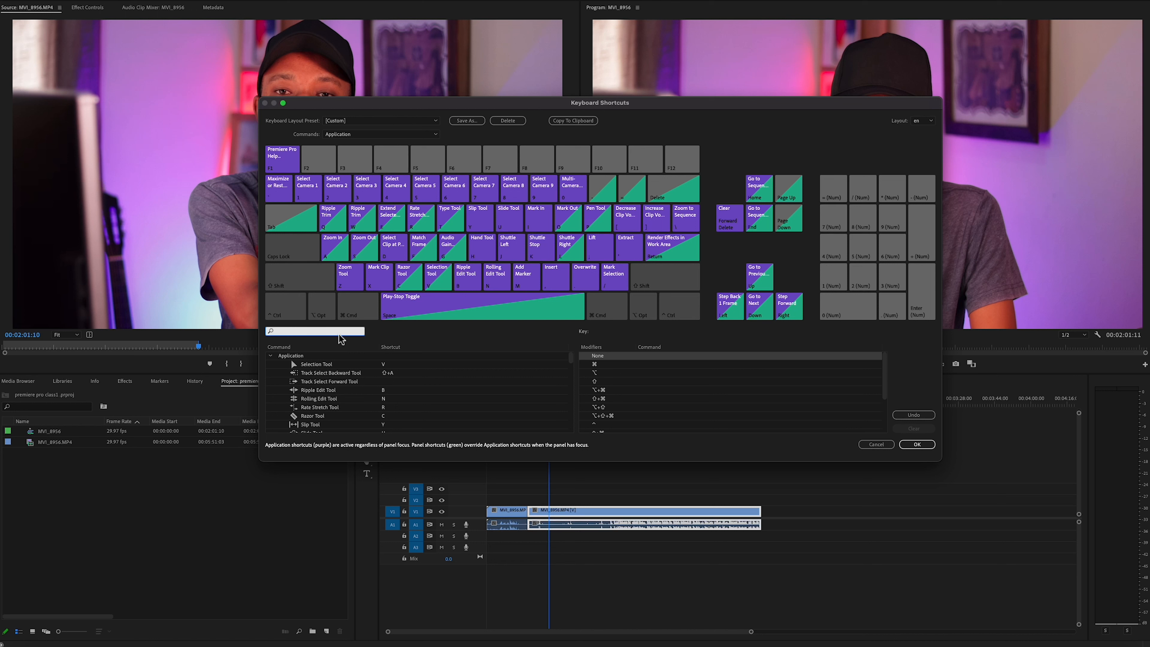
text(delete)
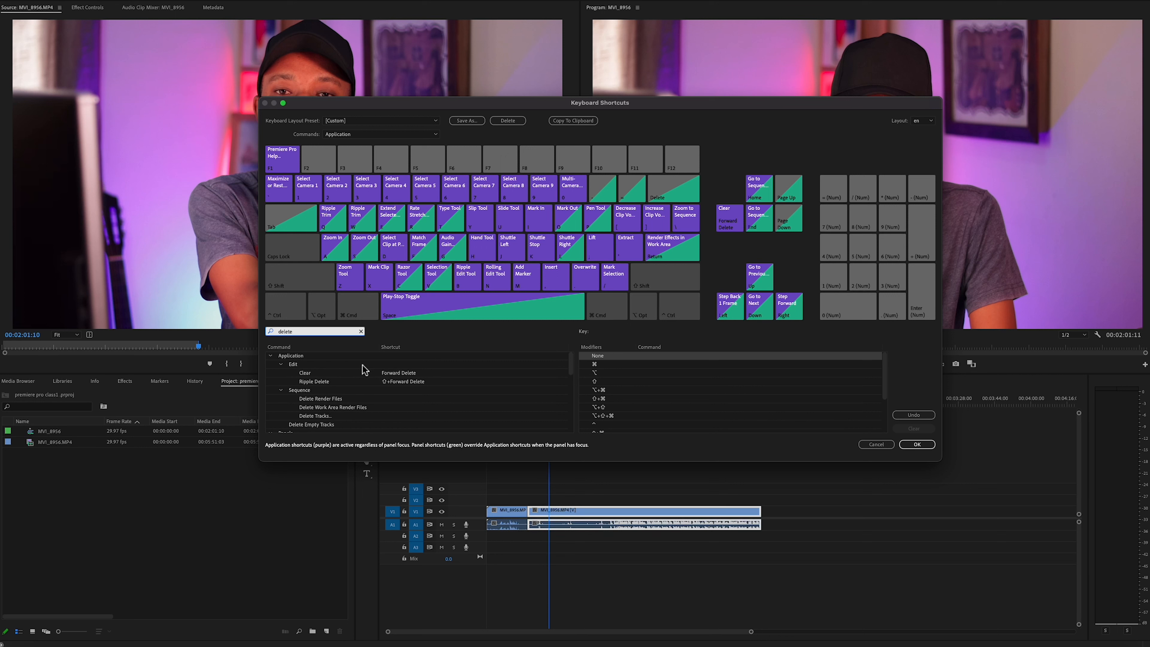
click(407, 372)
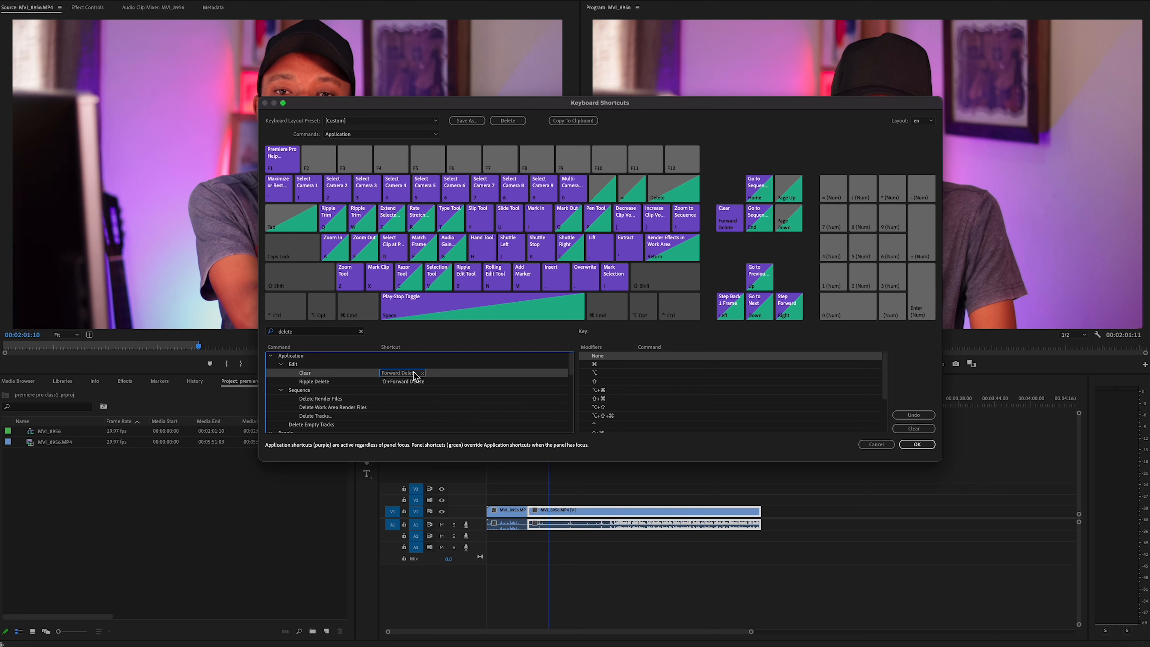
click(423, 373)
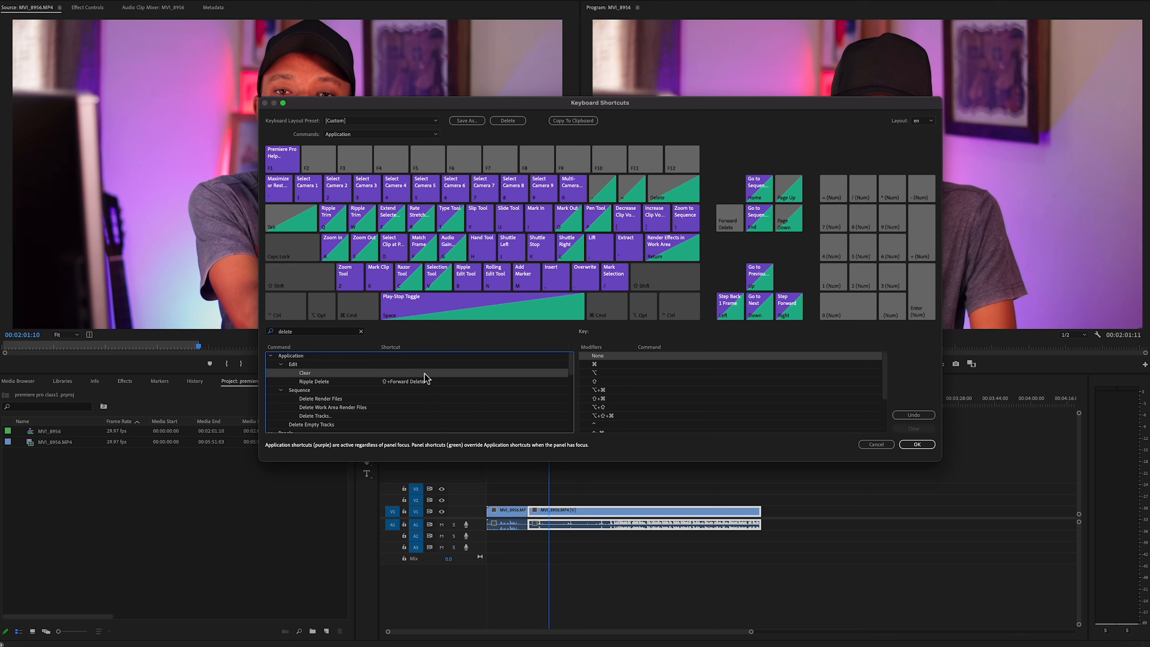
click(412, 374)
key(d)
key(d)
key(d)
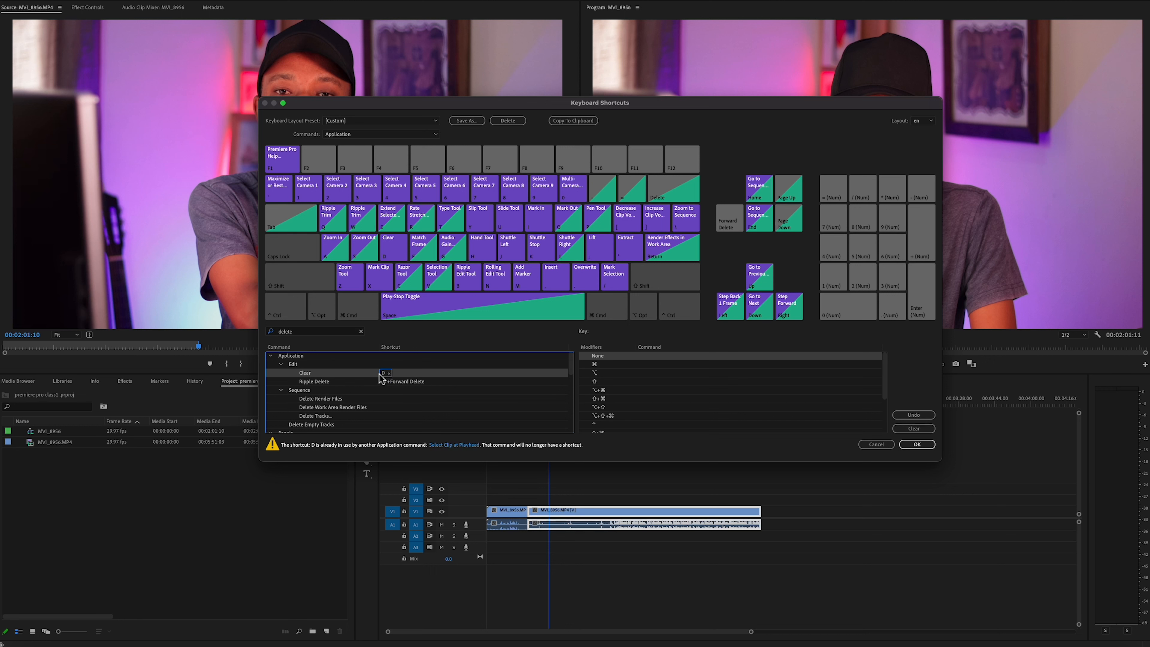
Find the Ripple Edit Tool command and set its shortcut to R
click(362, 332)
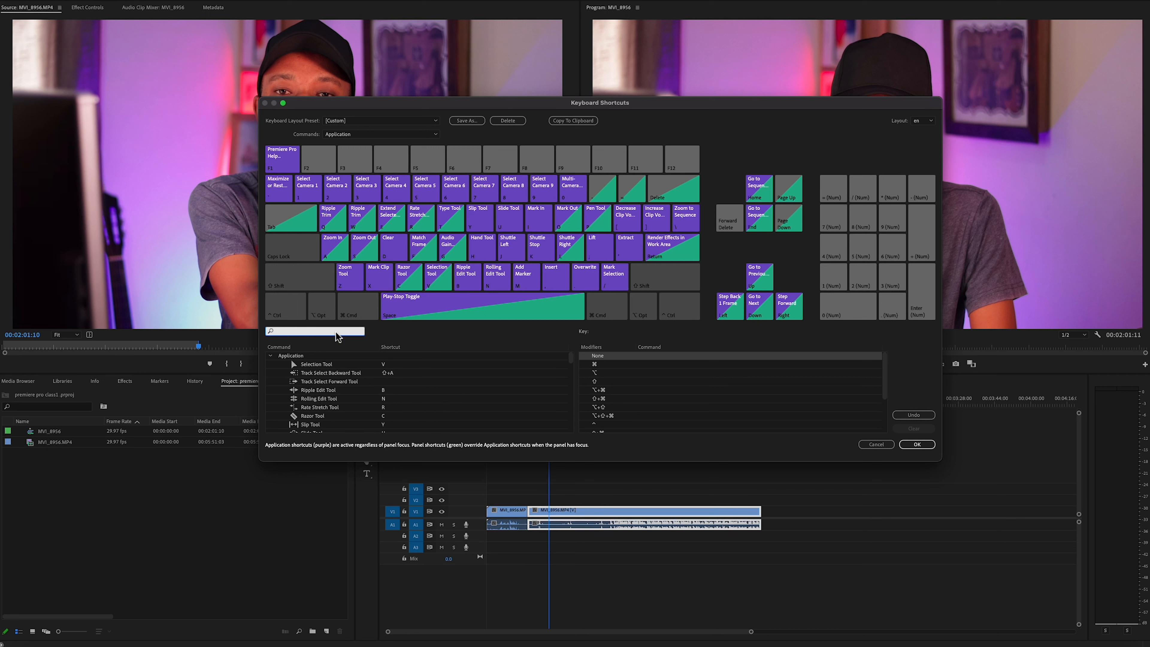
click(318, 417)
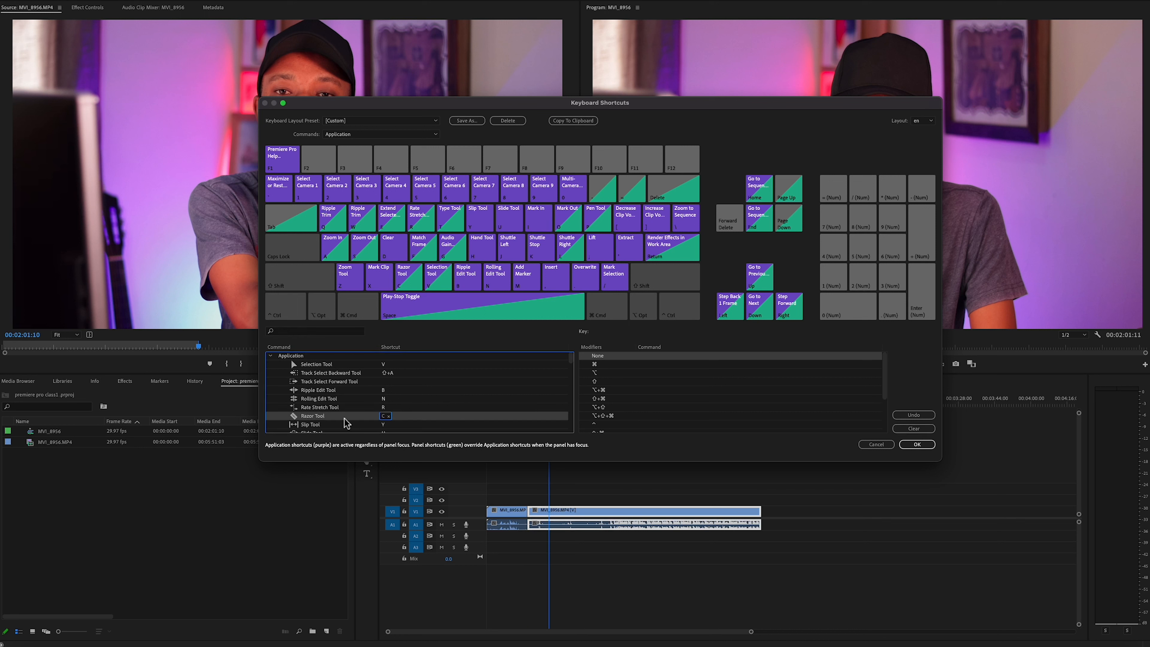
click(296, 331)
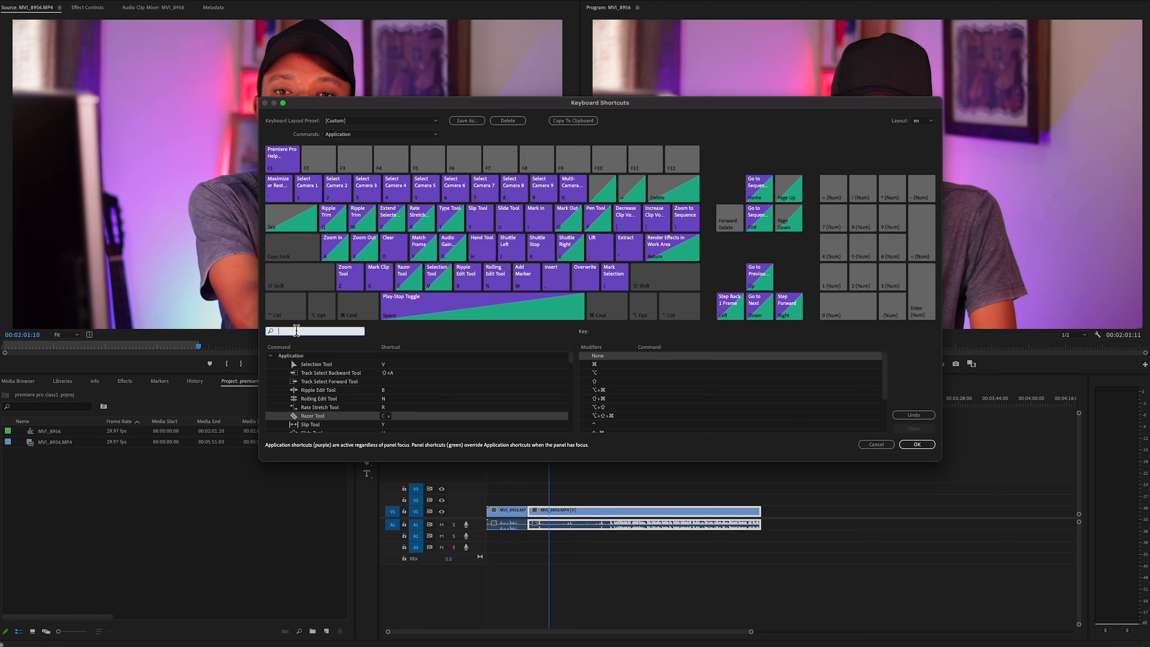
text(riple)
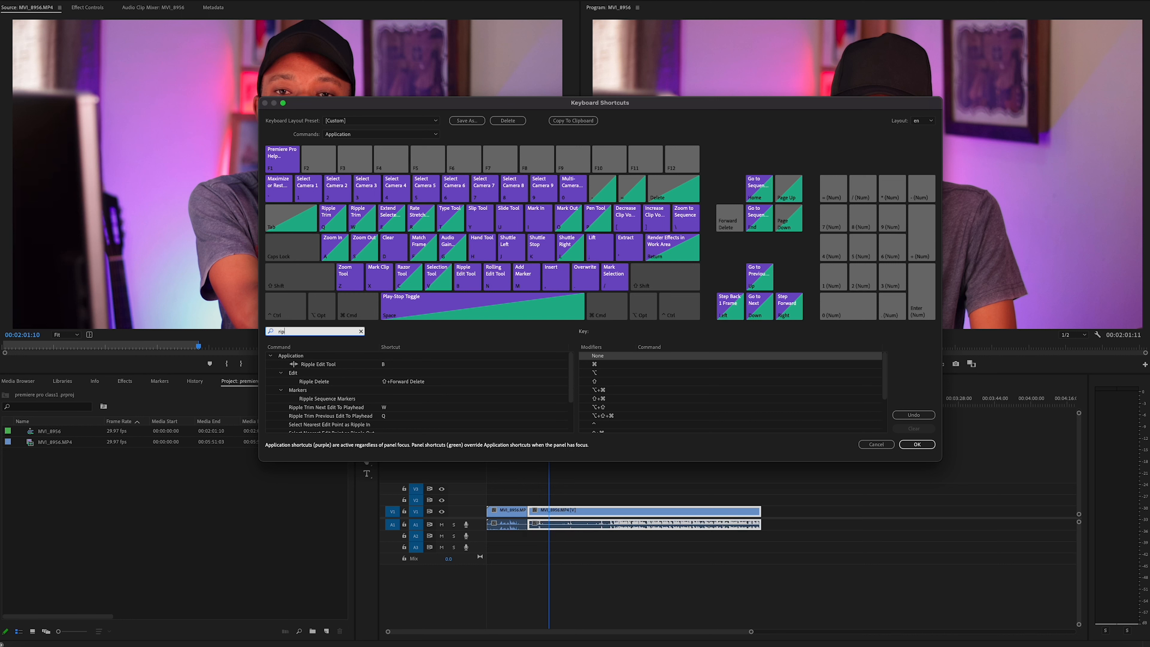
key(BackSpace)
text(ple)
click(383, 365)
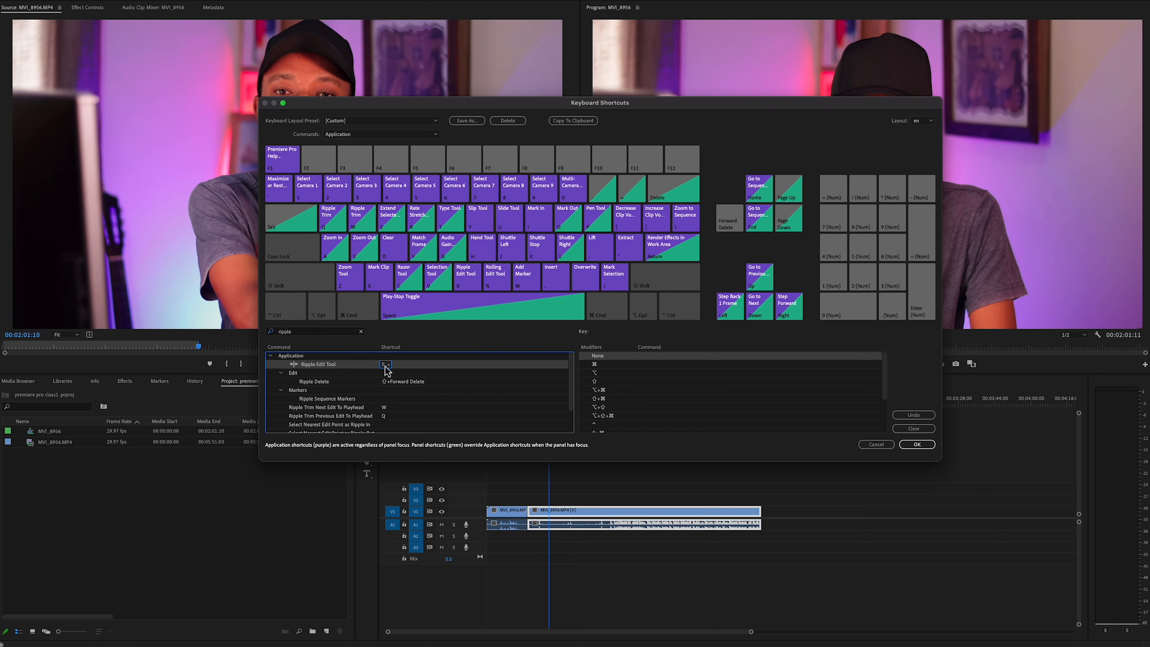
key(r)
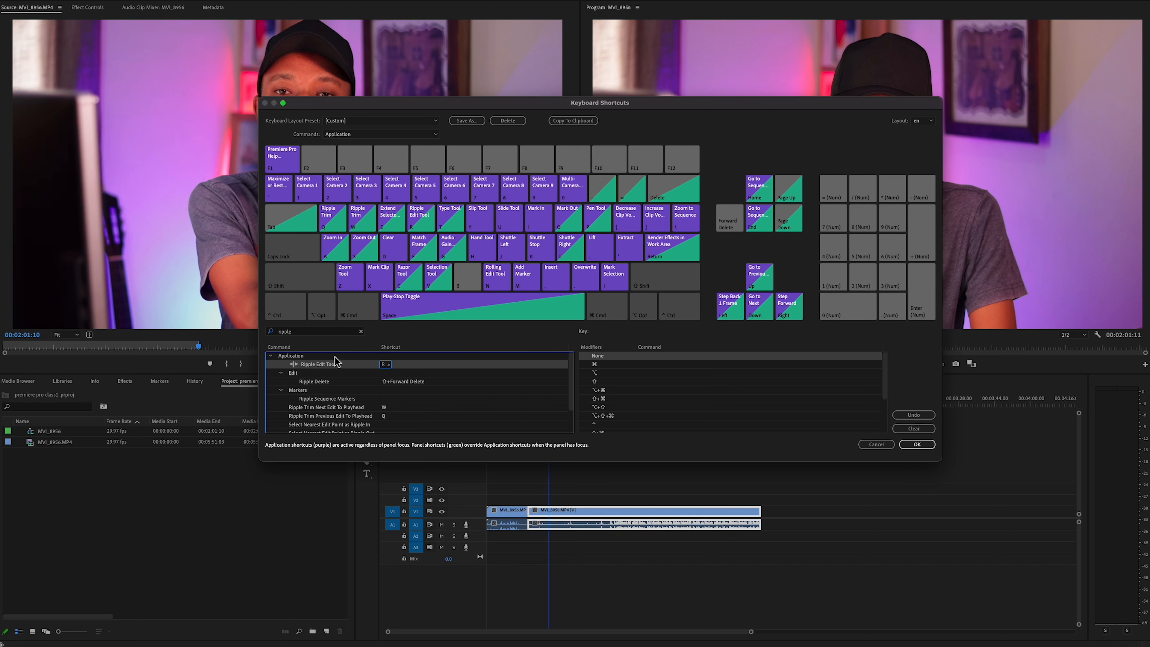
scroll(339, 385, down, 3)
scroll(340, 390, up, 3)
Find the Undo command, assign G as its shortcut and remove the existing Cmd+Z shortcut
click(361, 332)
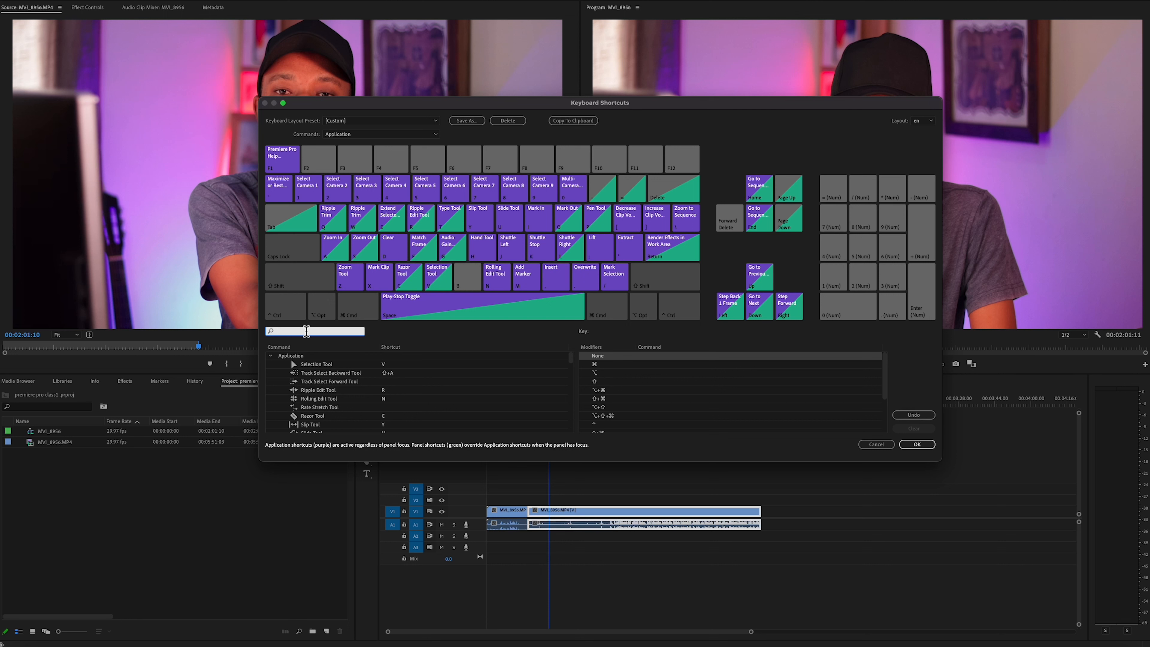
text(undo)
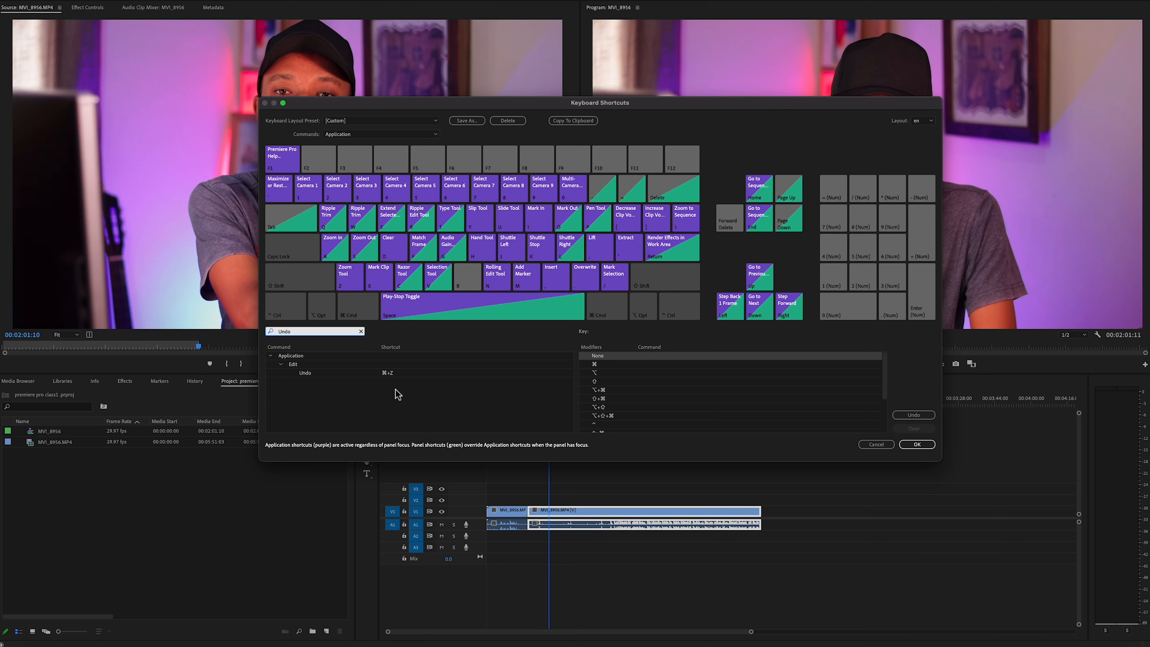
click(389, 373)
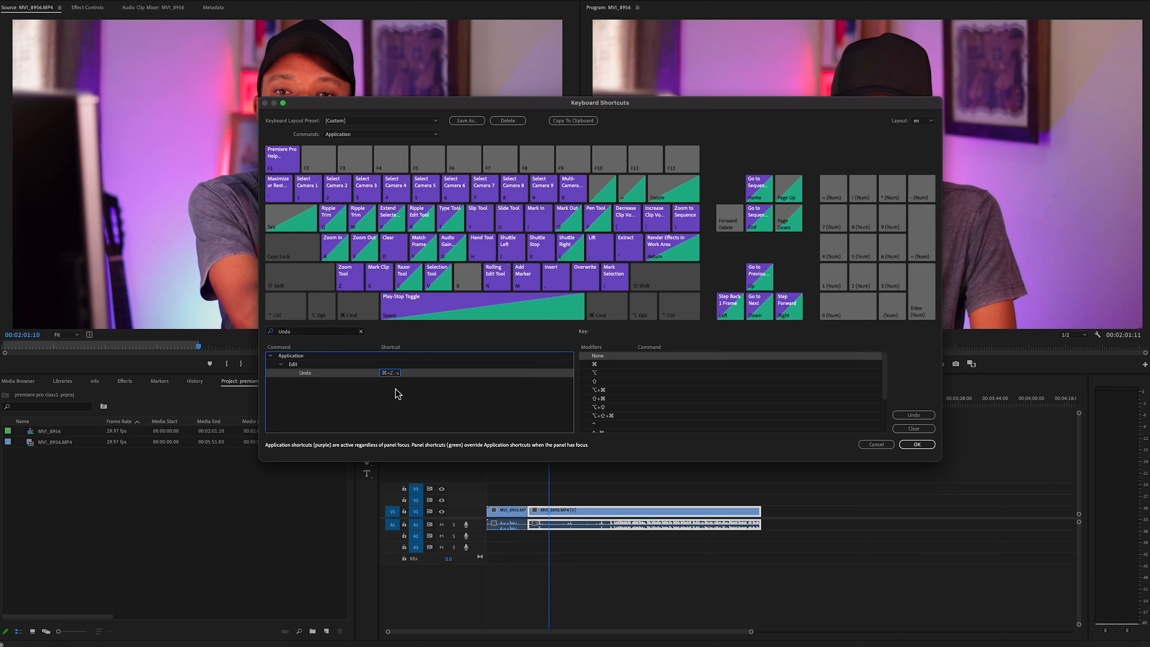
click(391, 375)
key(g)
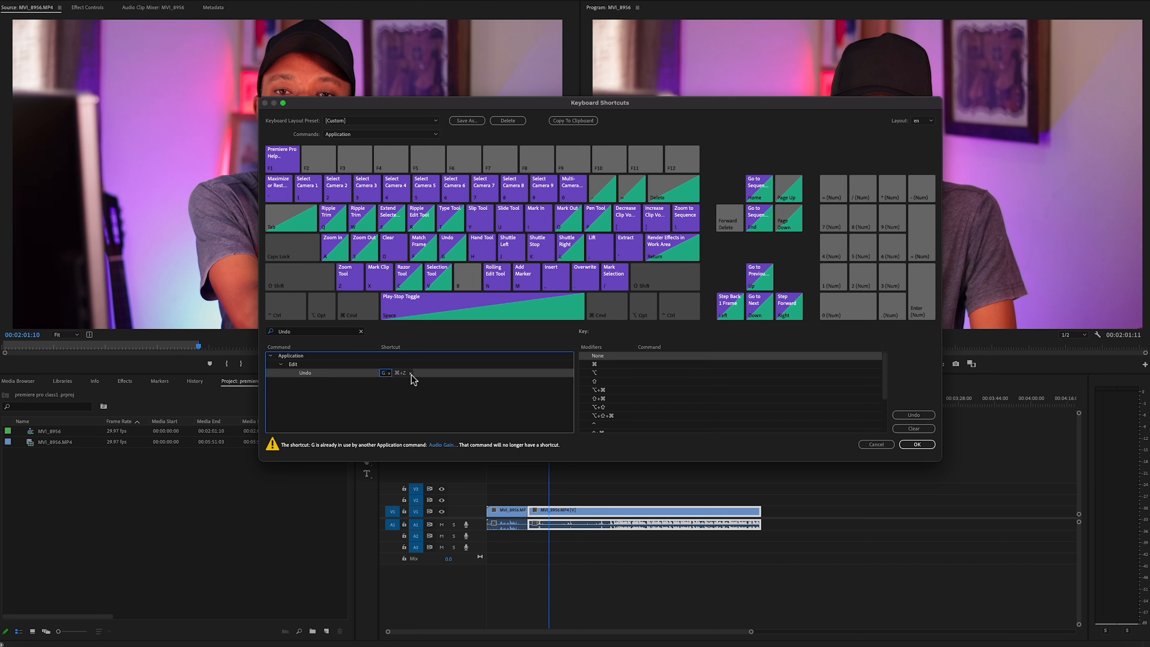
click(411, 373)
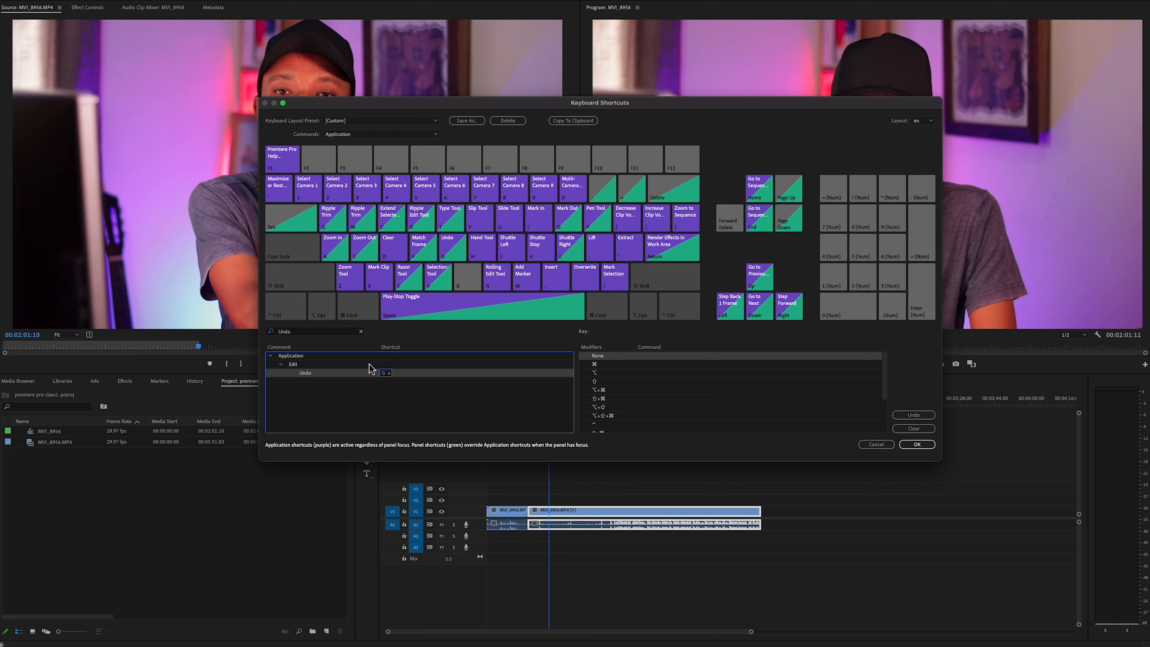
Find the Redo command and replace its existing shortcut with F
click(321, 333)
key(BackSpace)
key(BackSpace)
key(BackSpace)
key(BackSpace)
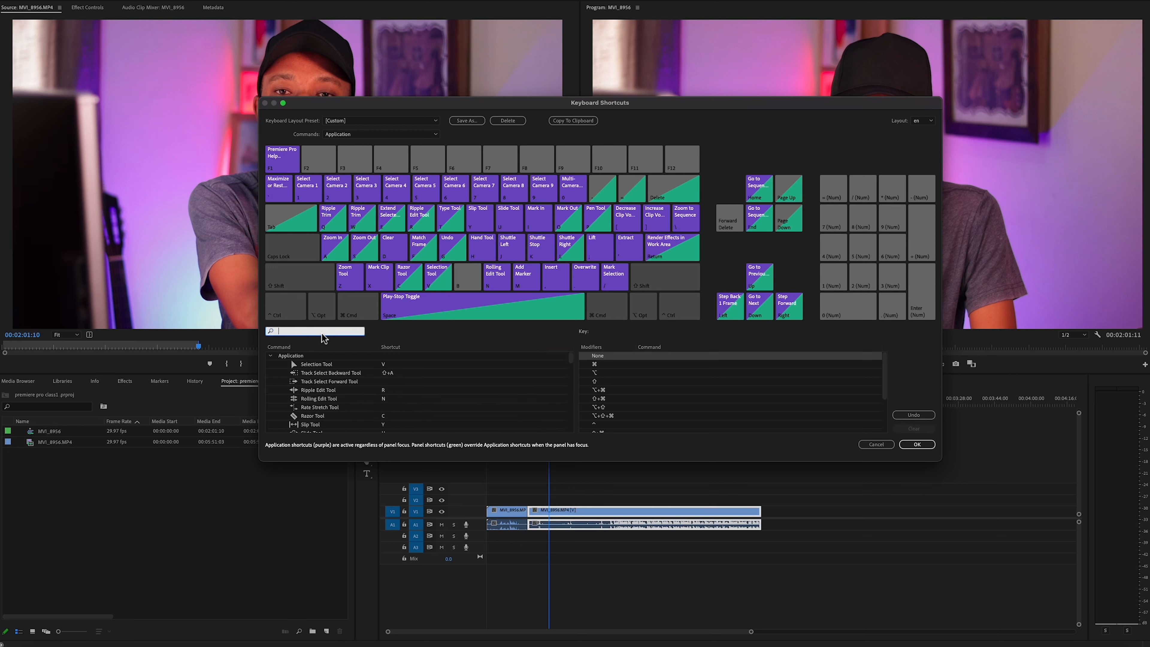
text(Redo)
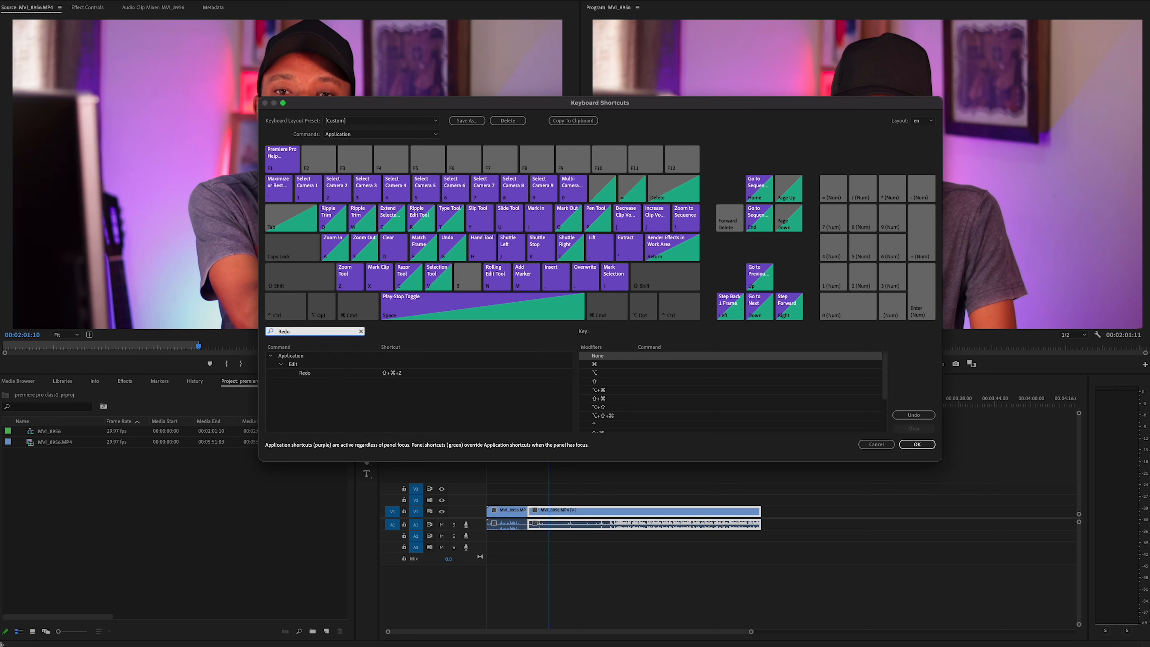
click(388, 373)
click(407, 373)
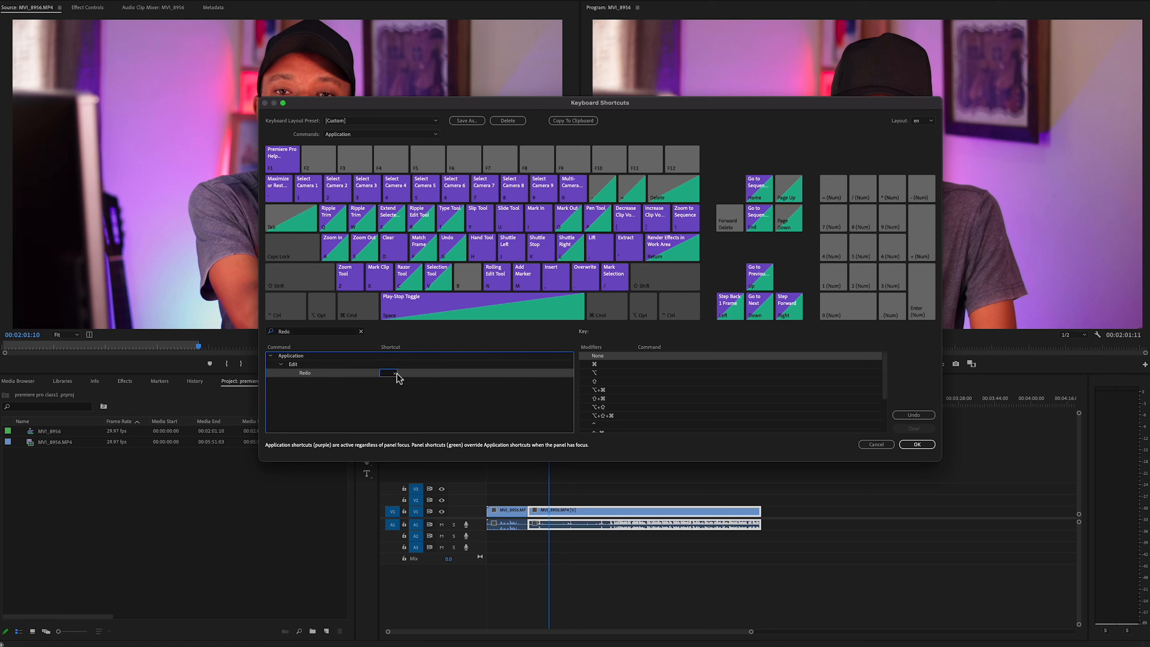
key(f)
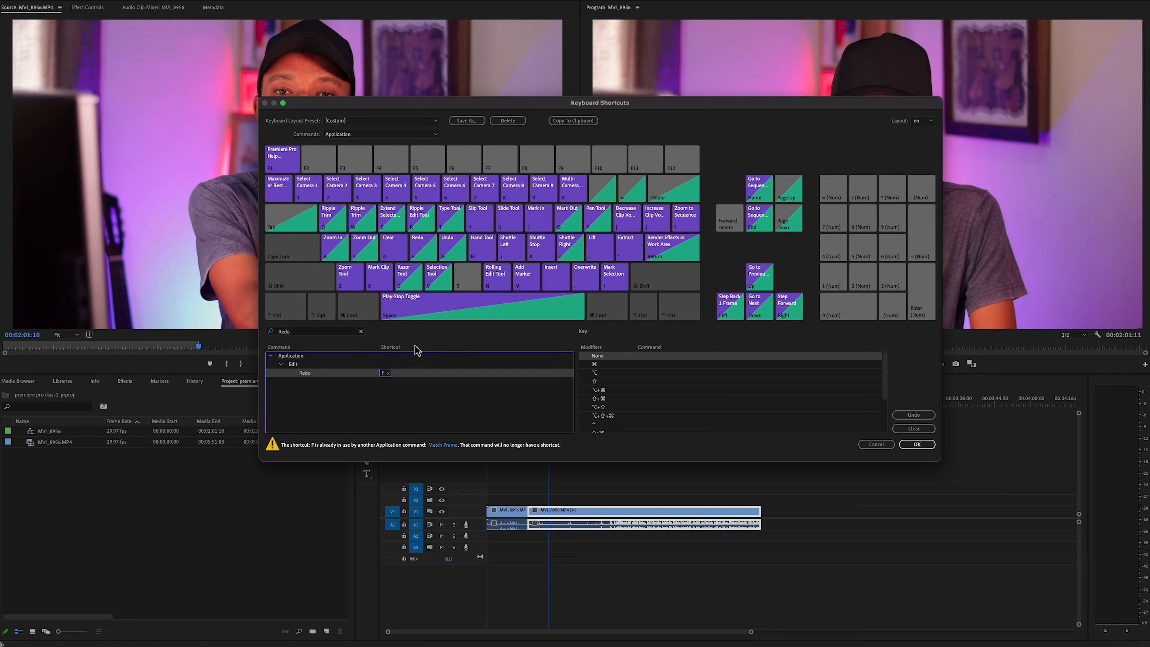
Clear the command search and save the layout as a preset named "New keyboard shortcuts"
click(361, 331)
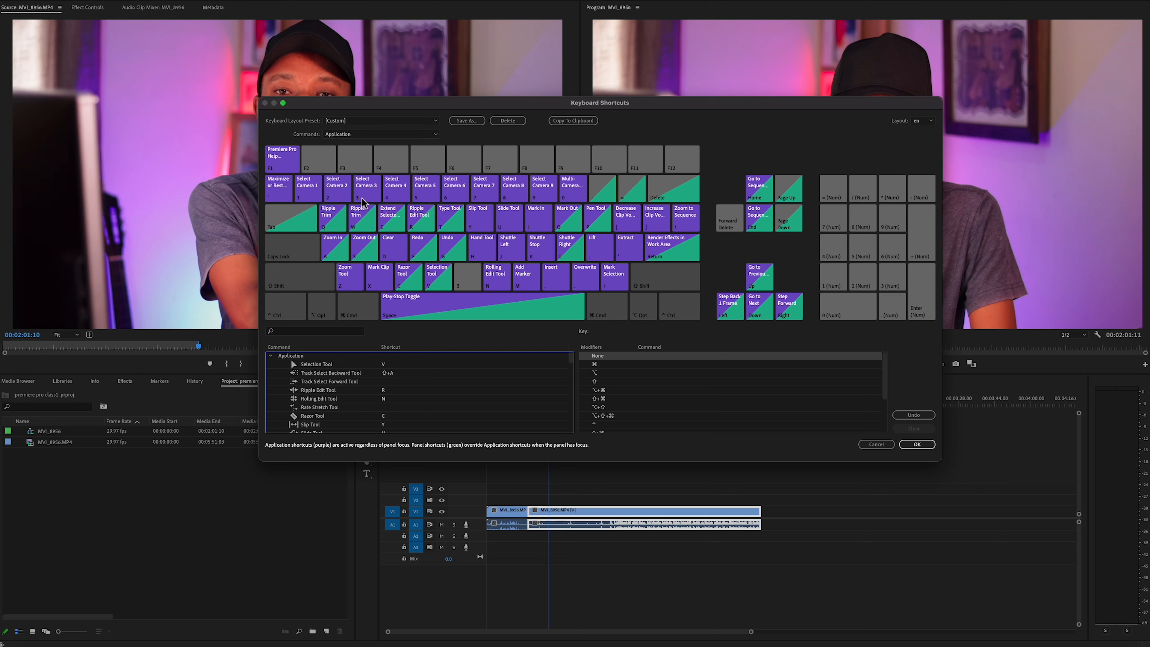
click(466, 121)
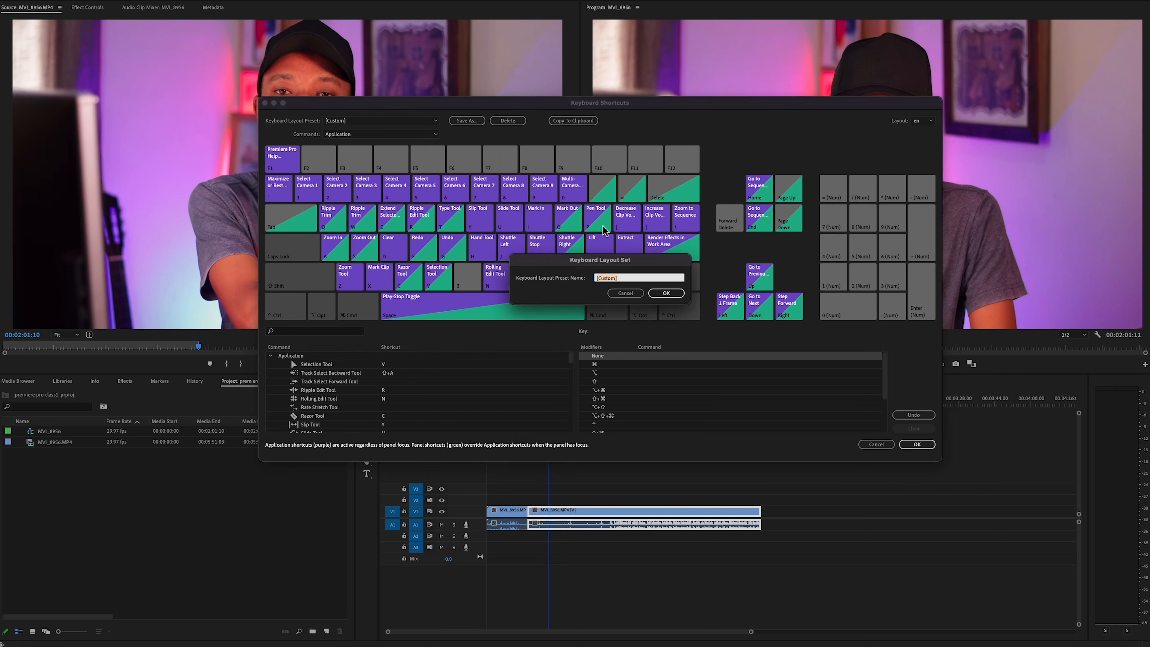
text(New keyboard shortcuts)
click(667, 294)
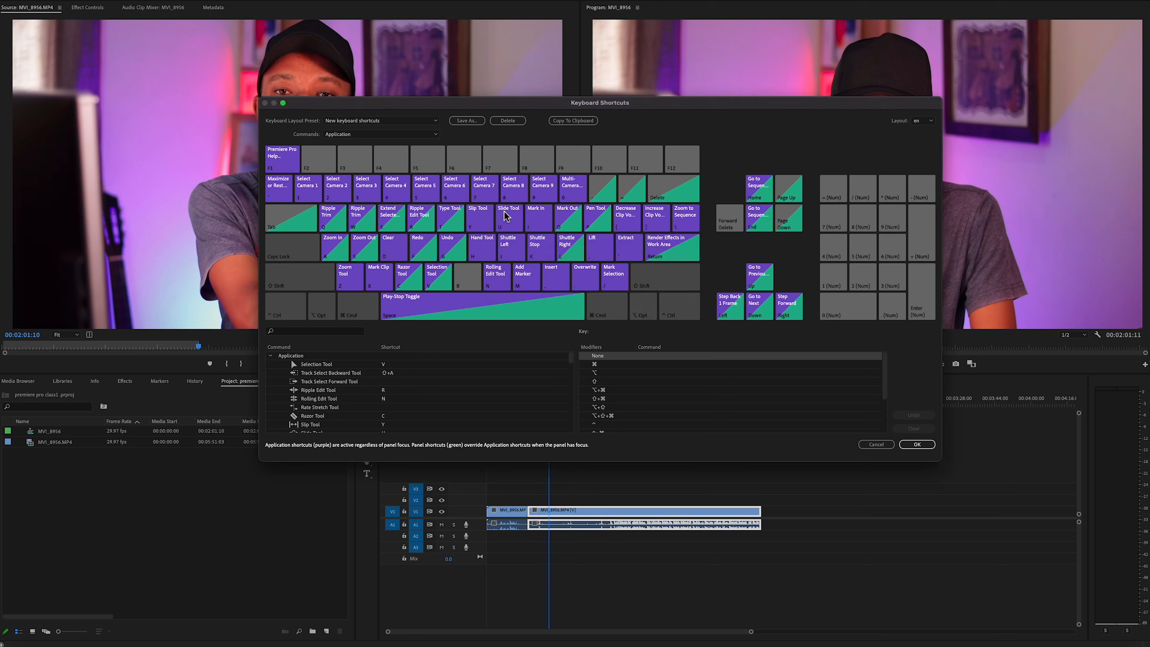
Compare with the other saved custom layout preset, reselect "New keyboard shortcuts" and apply the keyboard settings
click(435, 121)
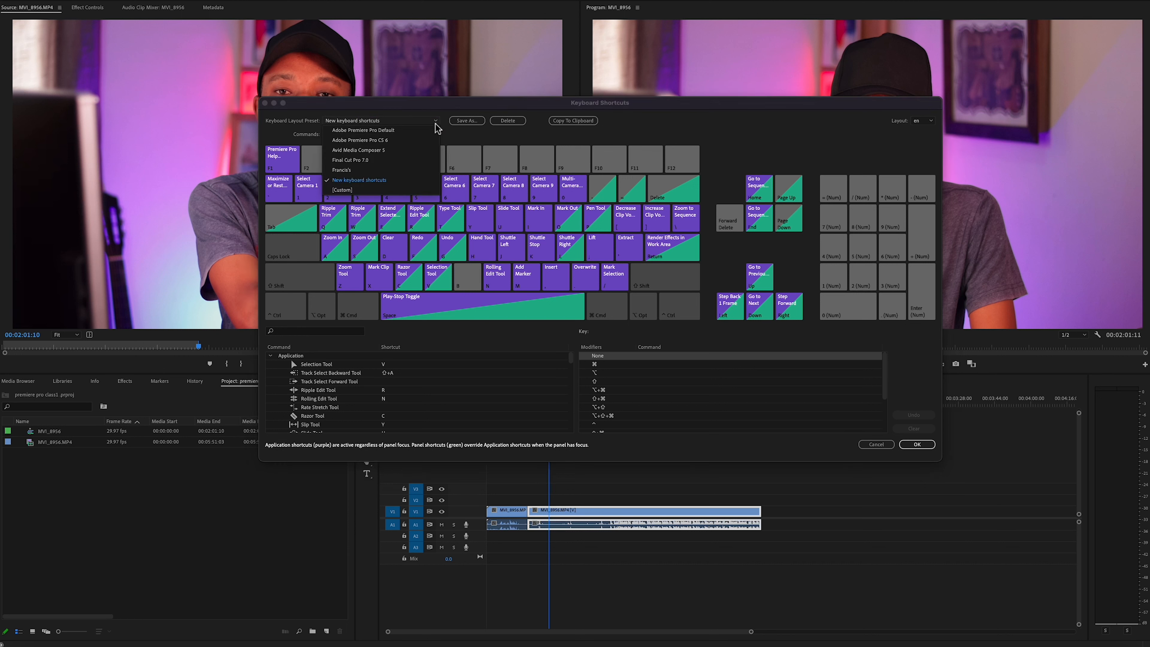
click(342, 171)
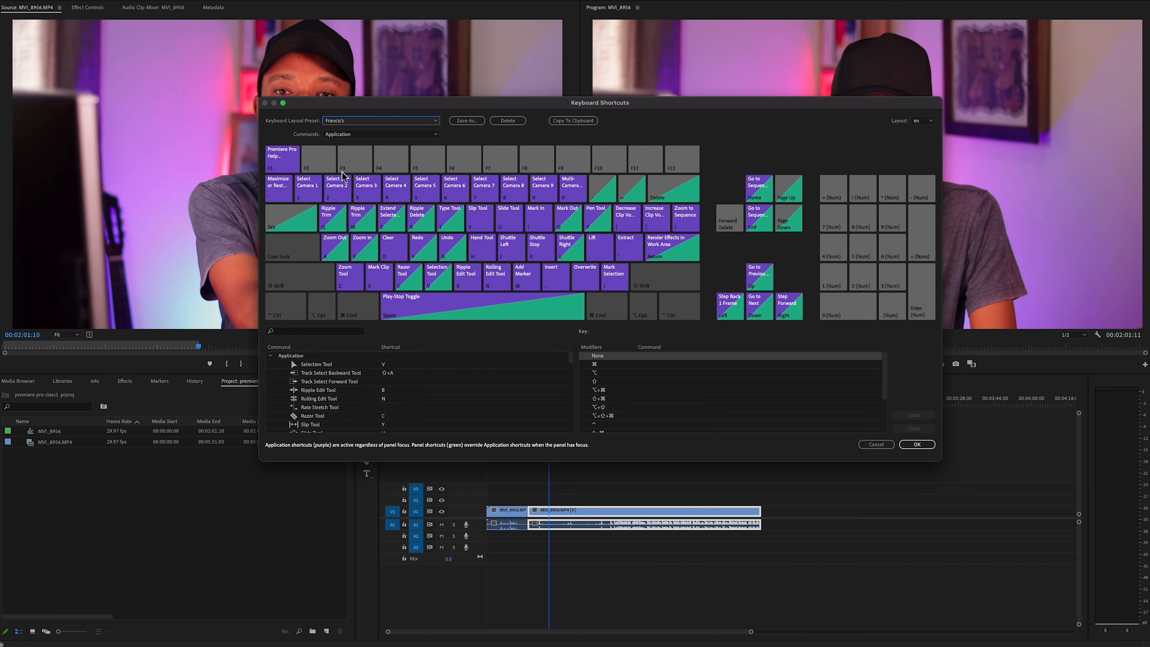
click(394, 121)
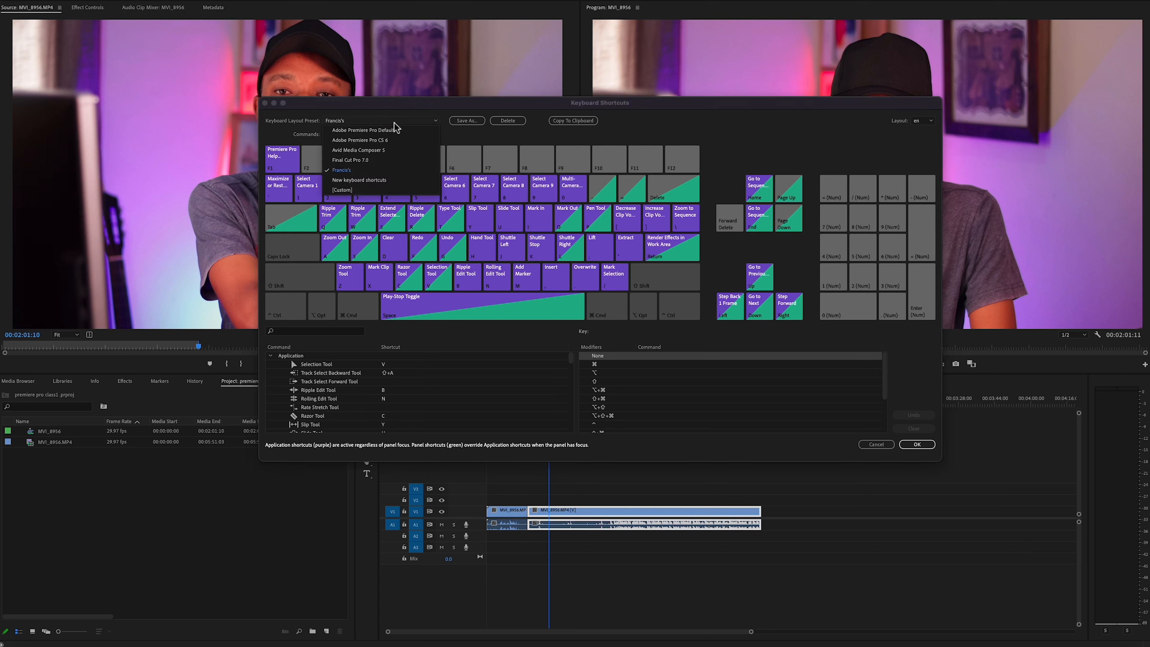
click(377, 181)
click(425, 120)
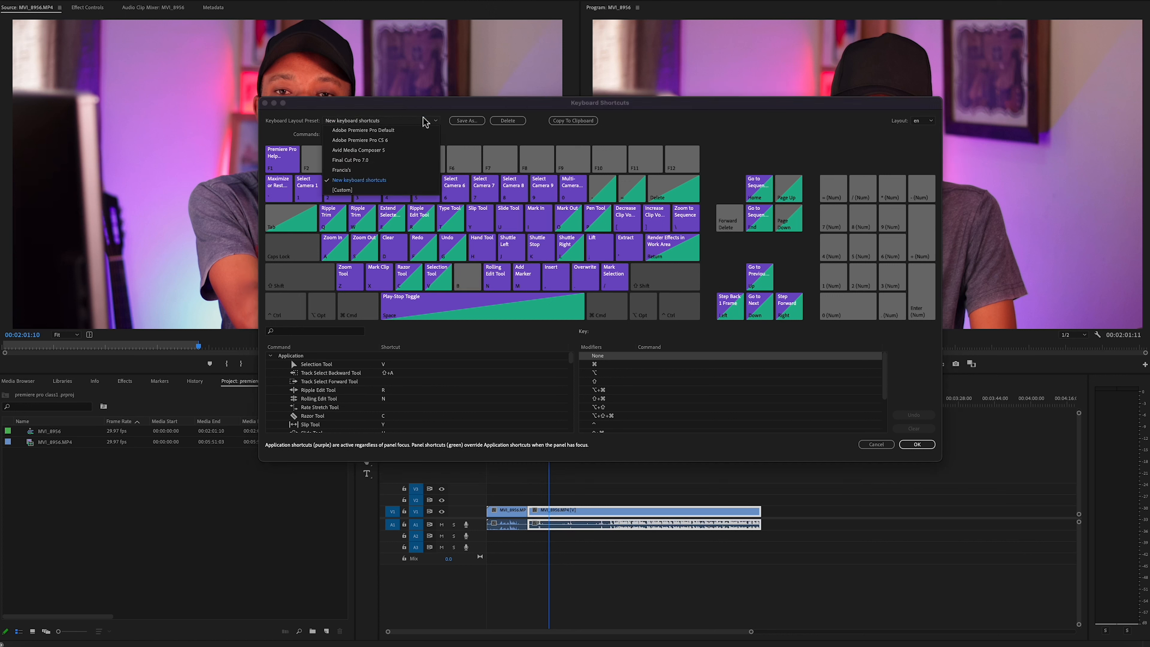
click(388, 180)
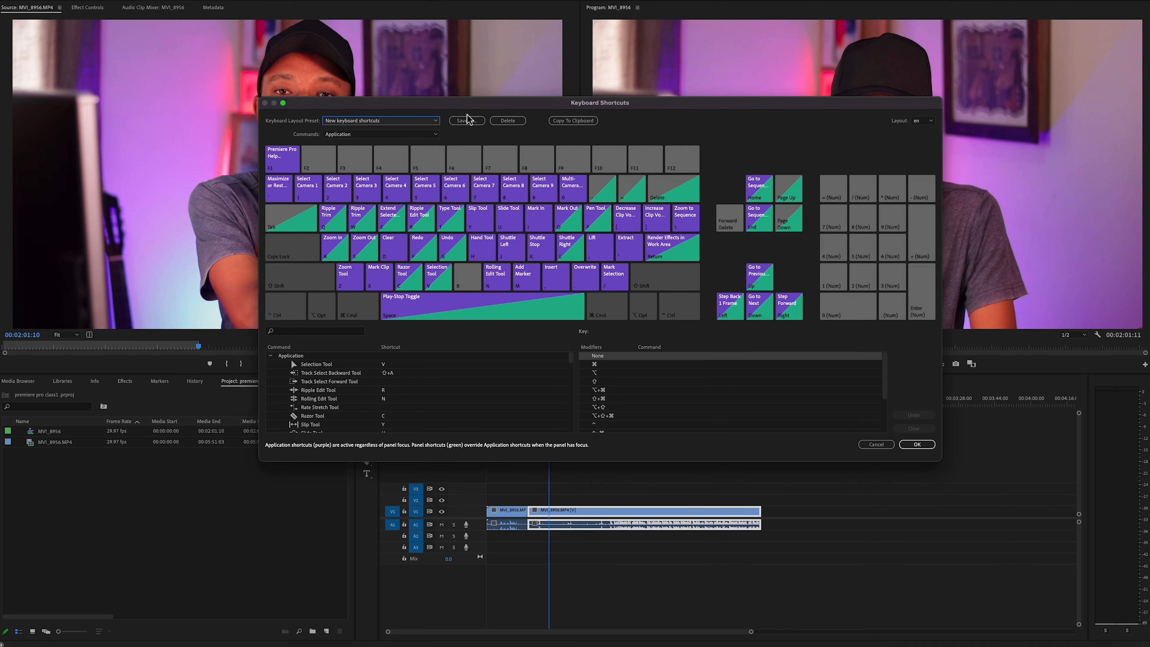
click(915, 444)
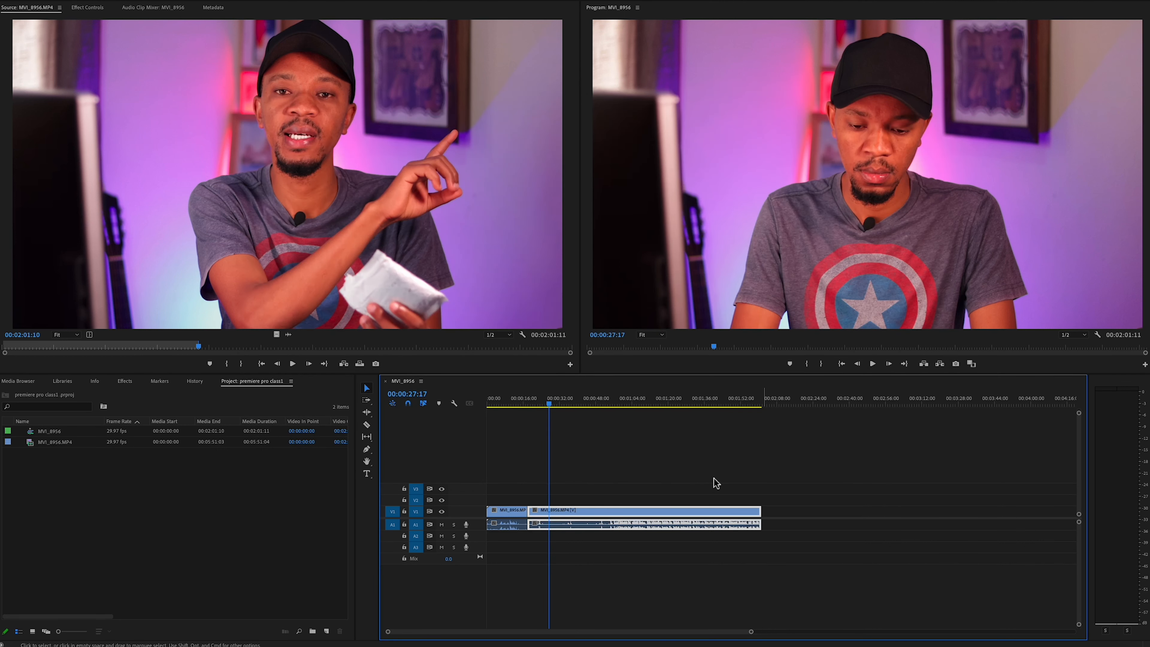
Place the playhead at 00:00:39:05 and test zooming the timeline in and out around it
click(577, 404)
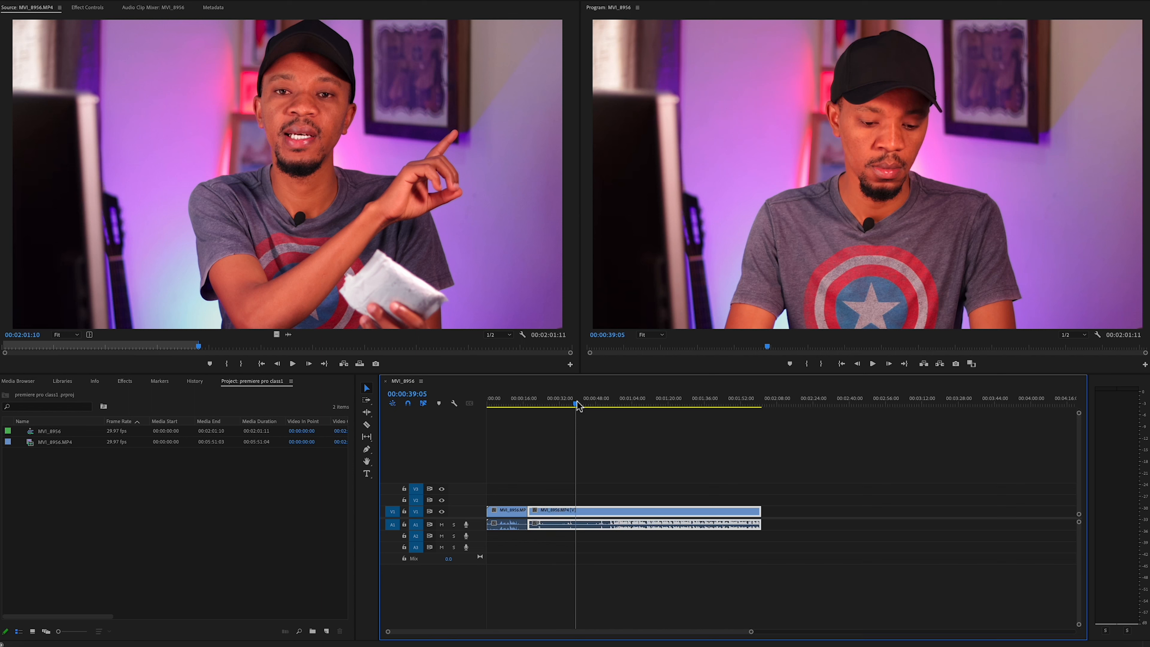
key(equal)
key(equal)
key(equal)
key(equal)
key(equal)
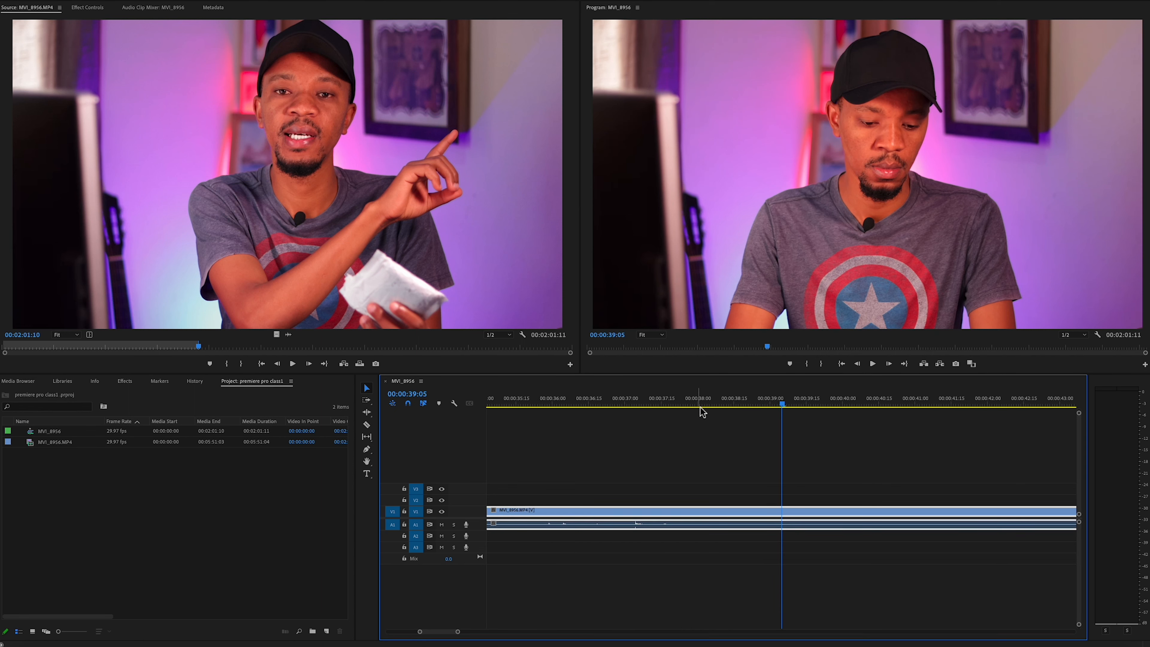
key(minus)
key(minus)
key(minus)
key(minus)
key(minus)
key(minus)
key(minus)
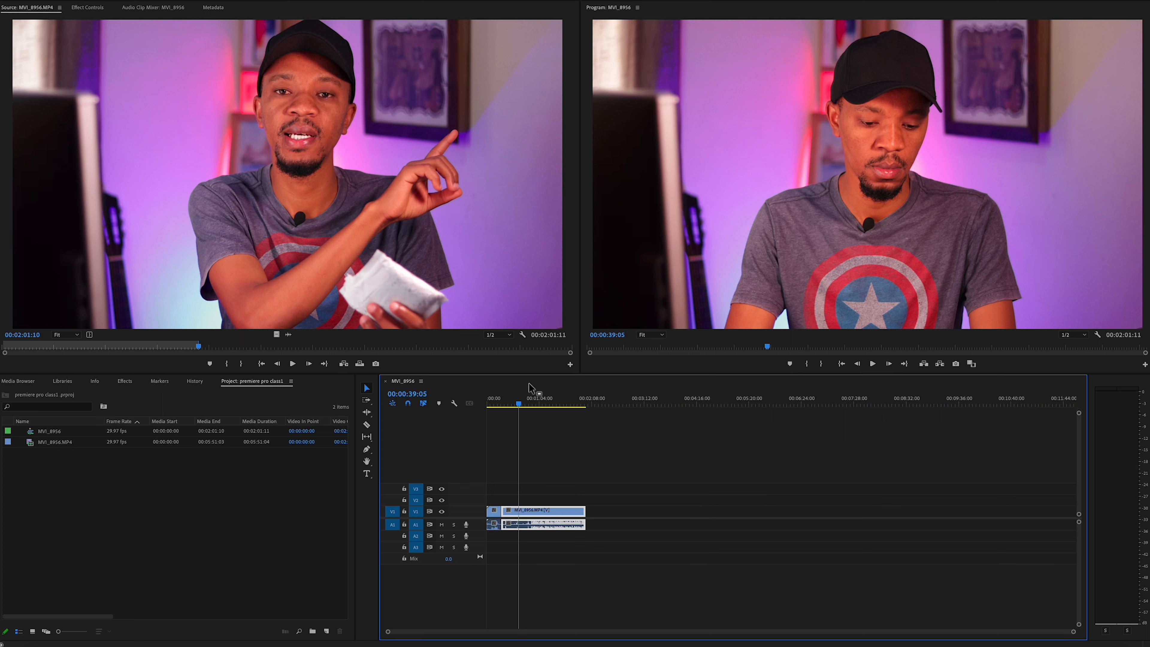
key(equal)
key(equal)
key(equal)
key(equal)
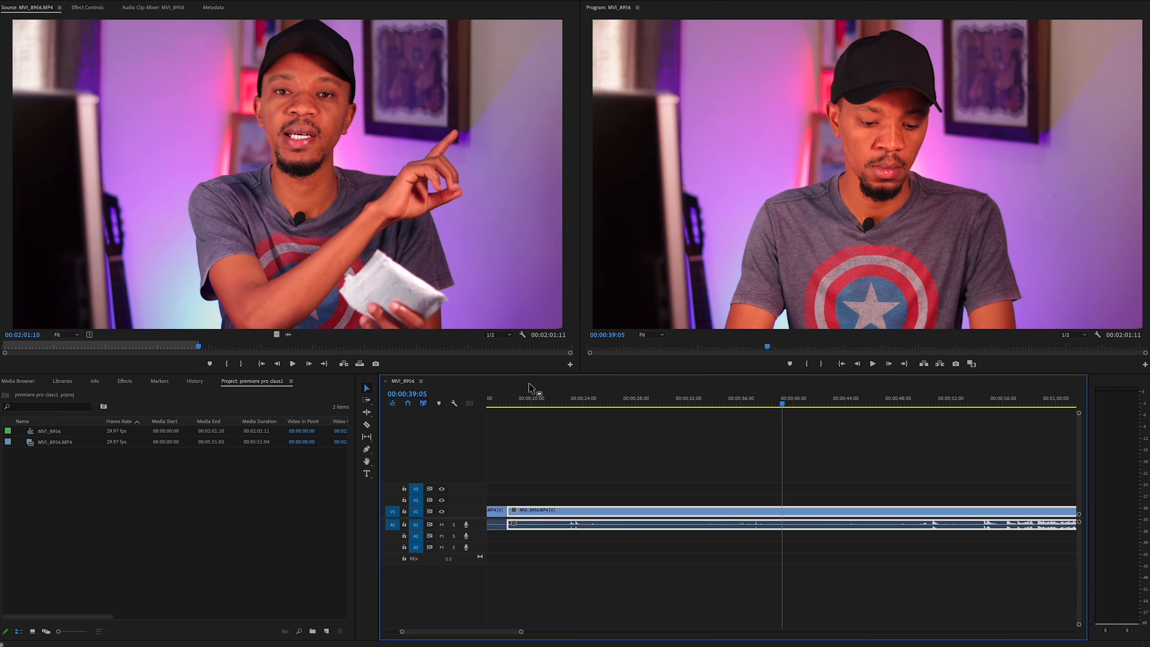
key(equal)
key(equal)
key(equal)
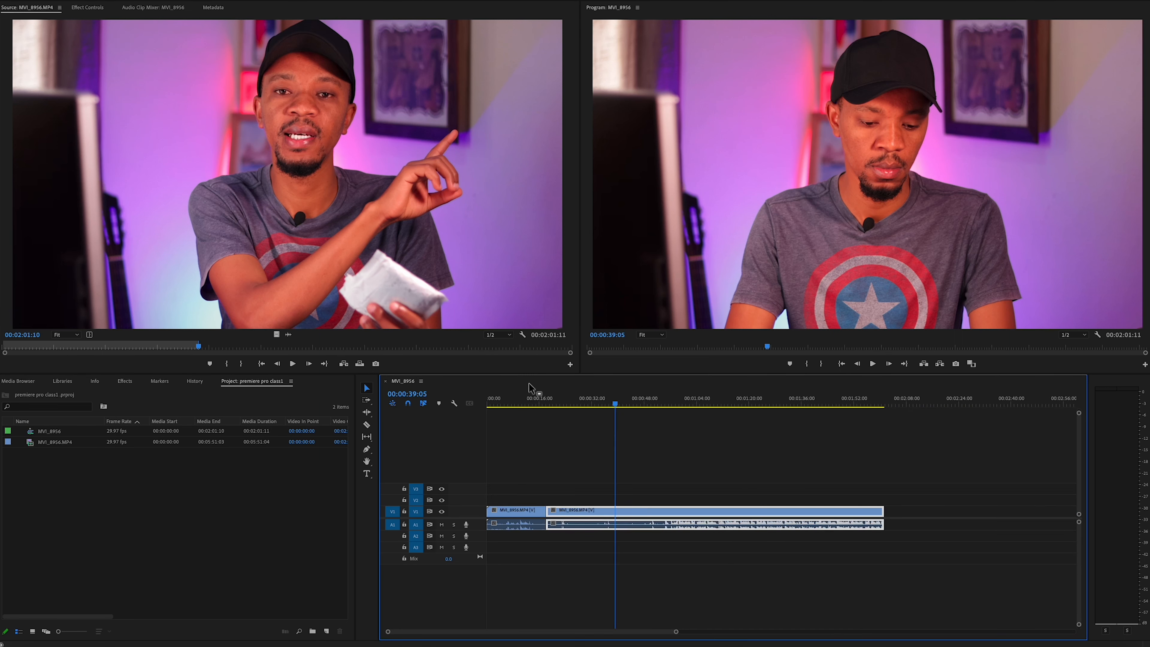
Zoom the timeline out to show the whole sequence compactly and move the playhead to 00:01:00:07
key(minus)
key(minus)
key(minus)
key(minus)
key(minus)
key(minus)
key(minus)
click(537, 398)
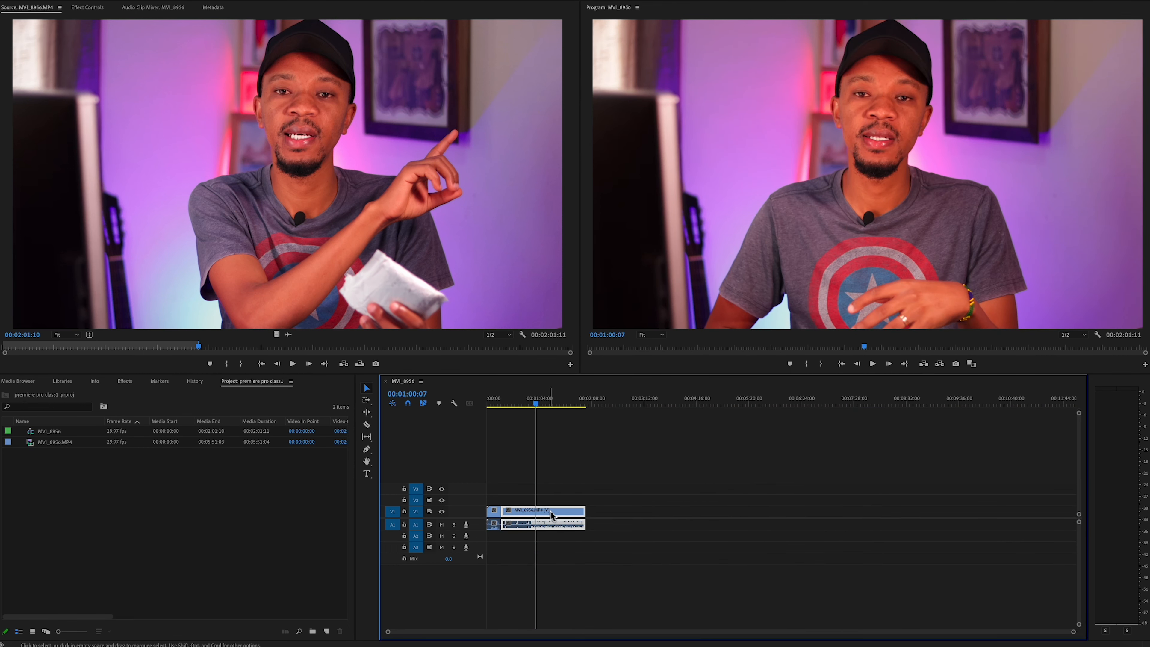
Try deleting the selected second clip from the timeline and undo the deletion, twice
key(Delete)
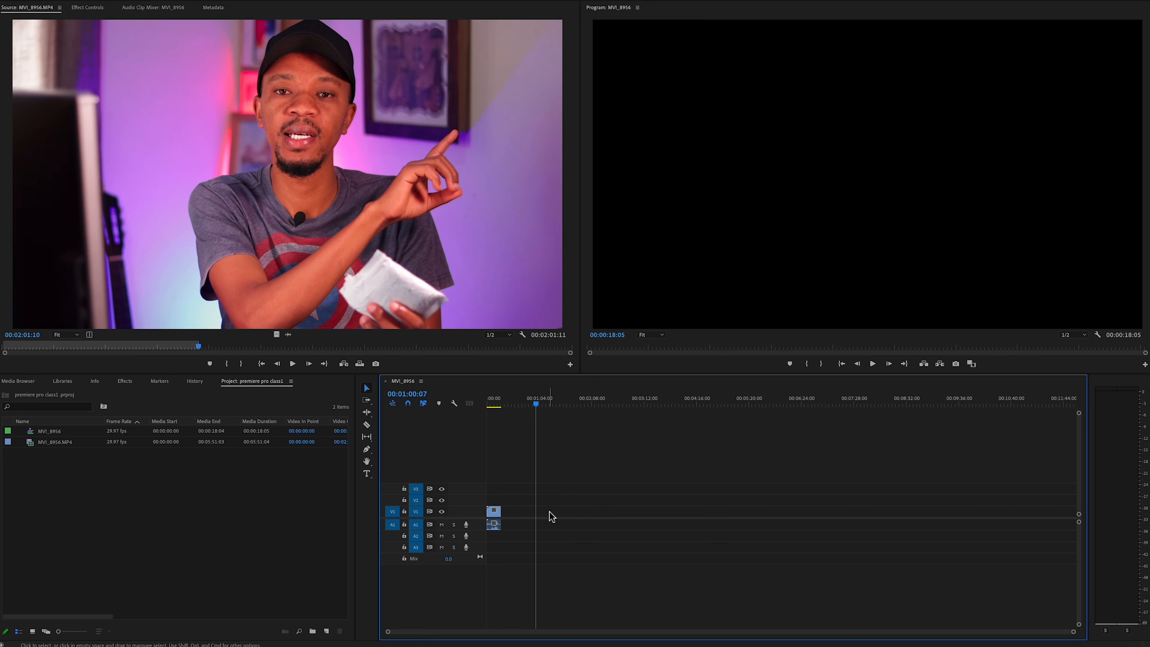
key(super+z)
key(Delete)
key(super+z)
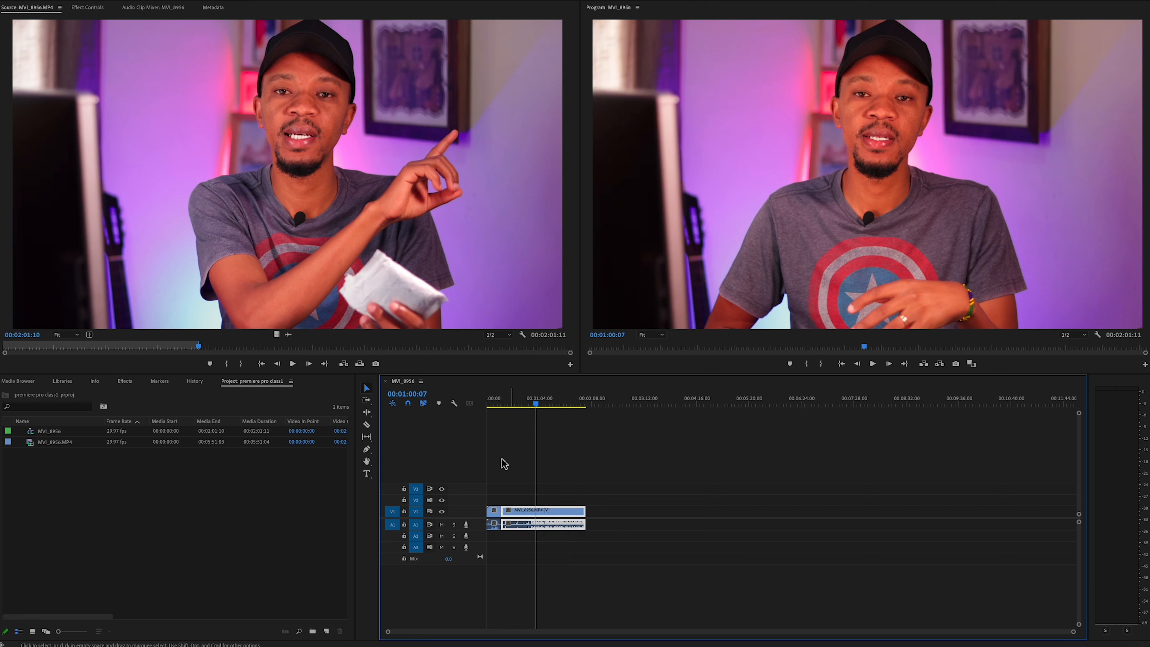
Split the second clip with the Razor Tool at the playhead and again midway through the remainder, then return to the Selection Tool
key(c)
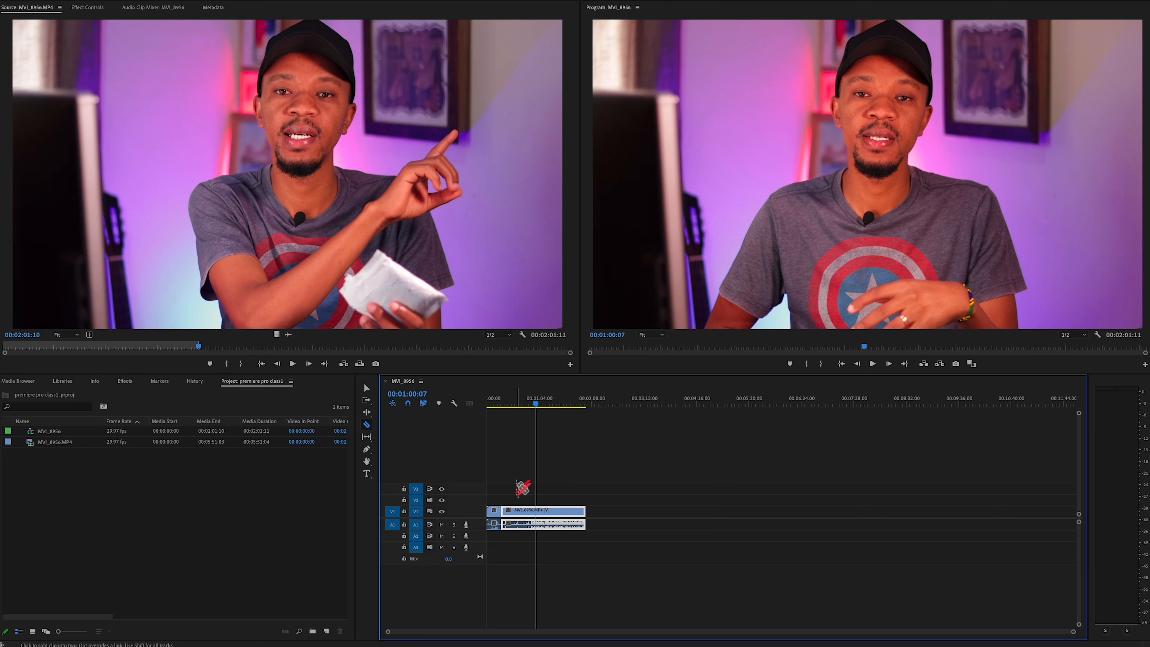
click(537, 516)
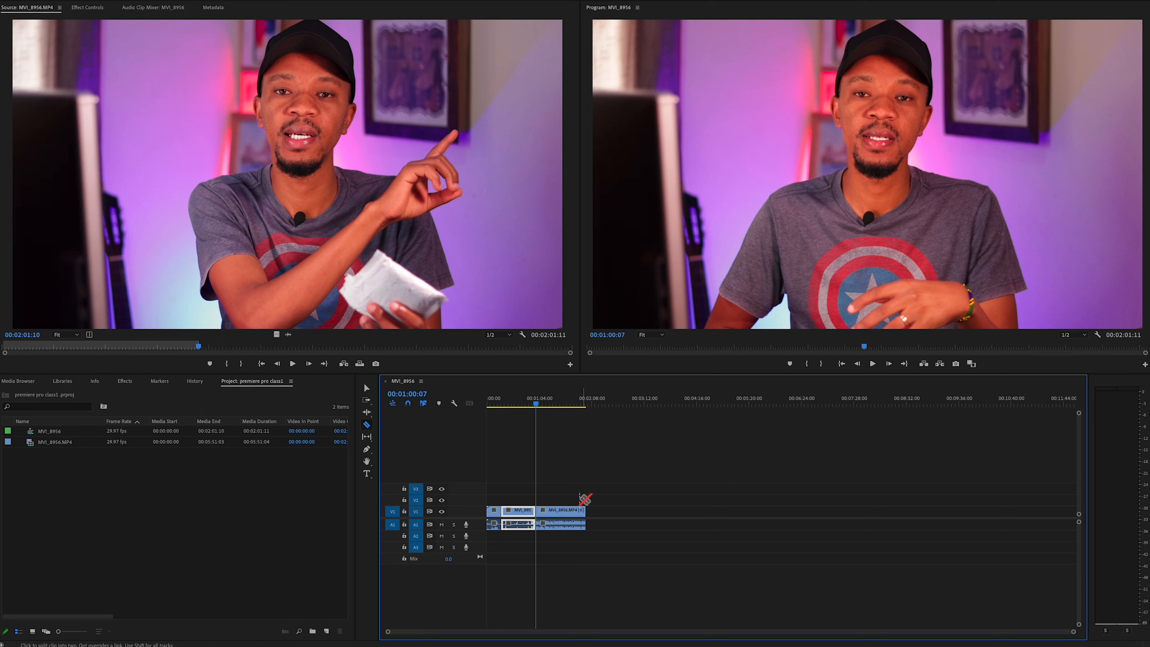
click(567, 512)
key(v)
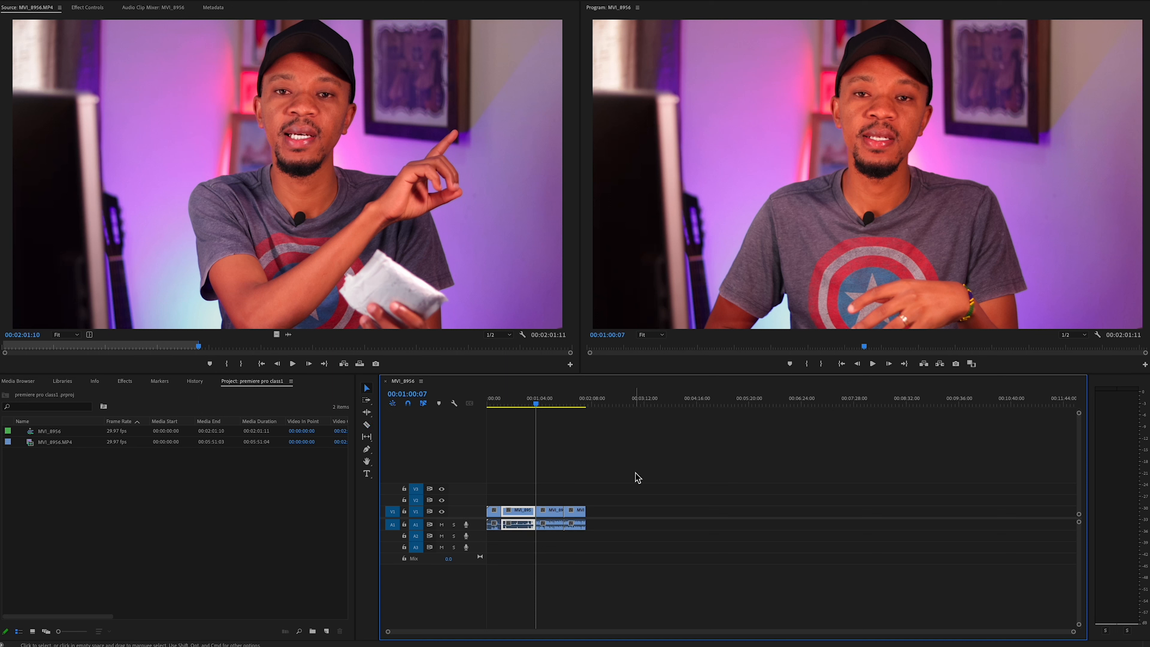
Undo the two Razor cuts made in the second clip on the timeline
click(555, 503)
click(551, 514)
key(super+z)
key(super+z)
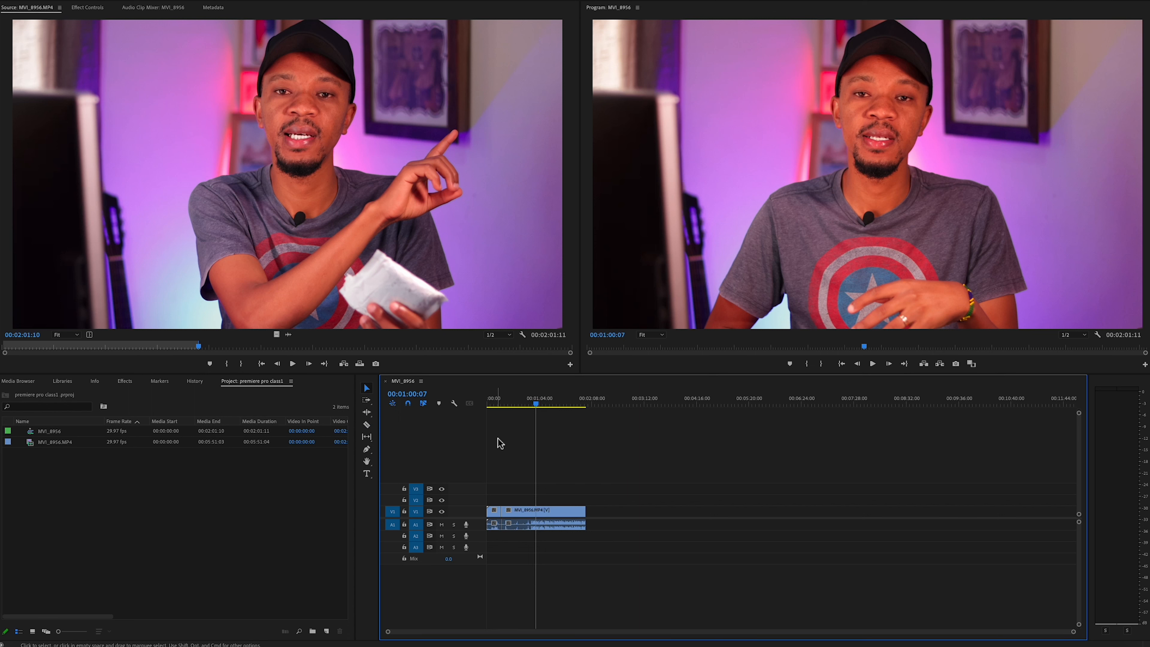
Move the playhead to 00:00:16:01 and 00:00:14:11, back to the sequence start, and forward to 00:00:48:03
click(500, 402)
click(530, 514)
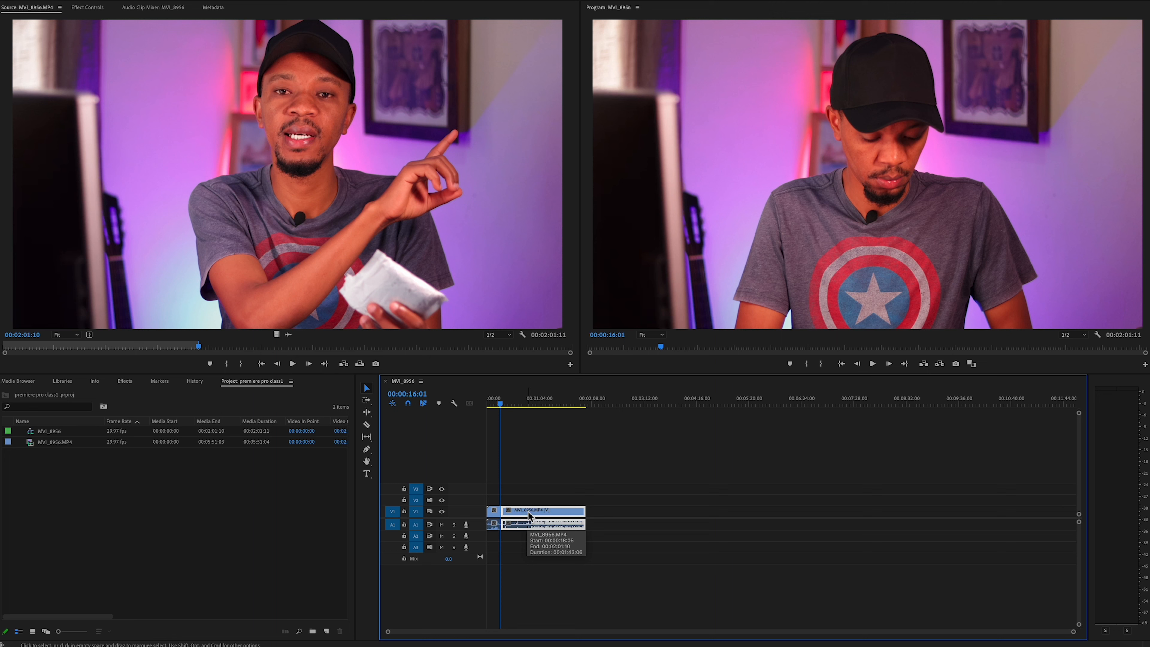
click(496, 403)
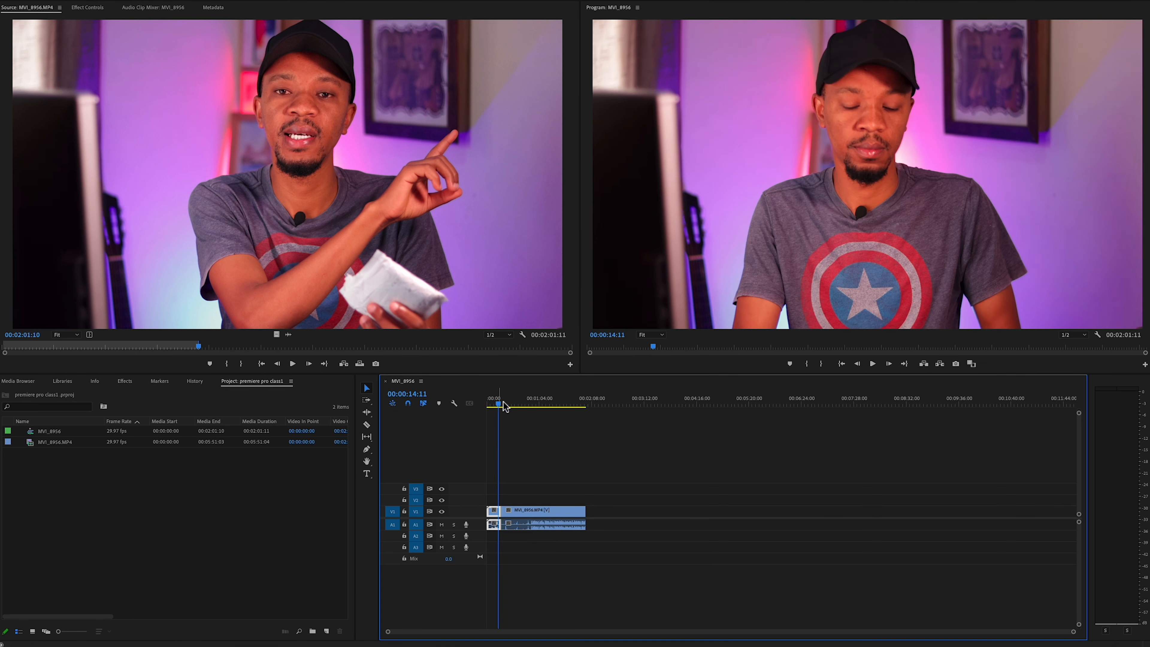
click(490, 401)
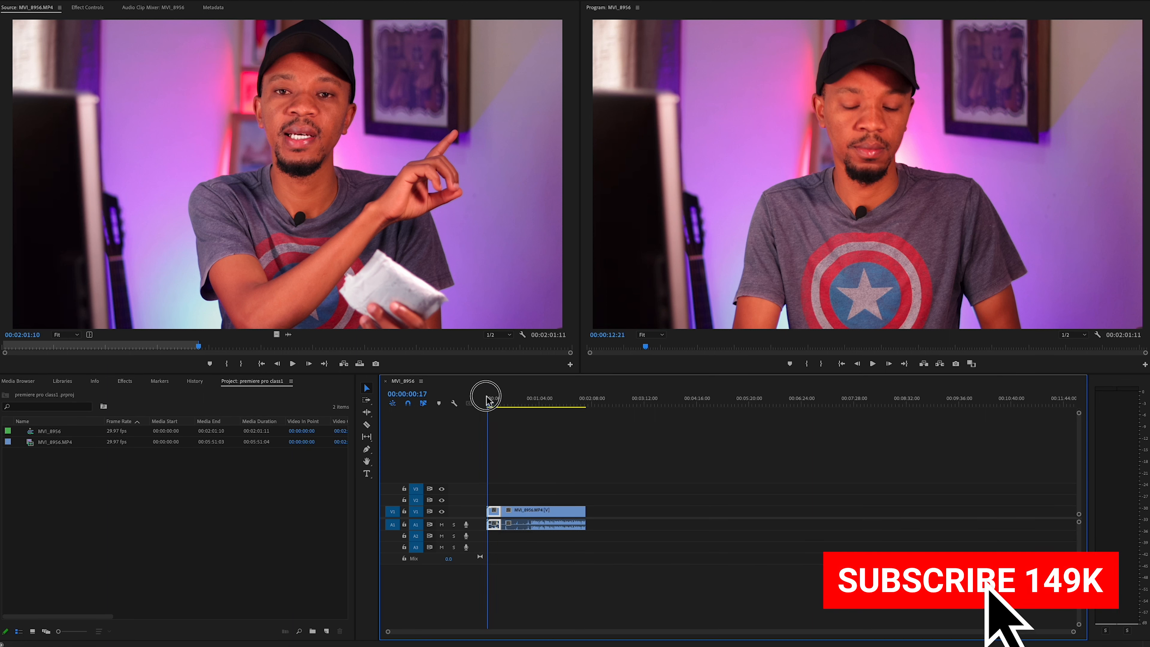
drag(490, 401, 487, 401)
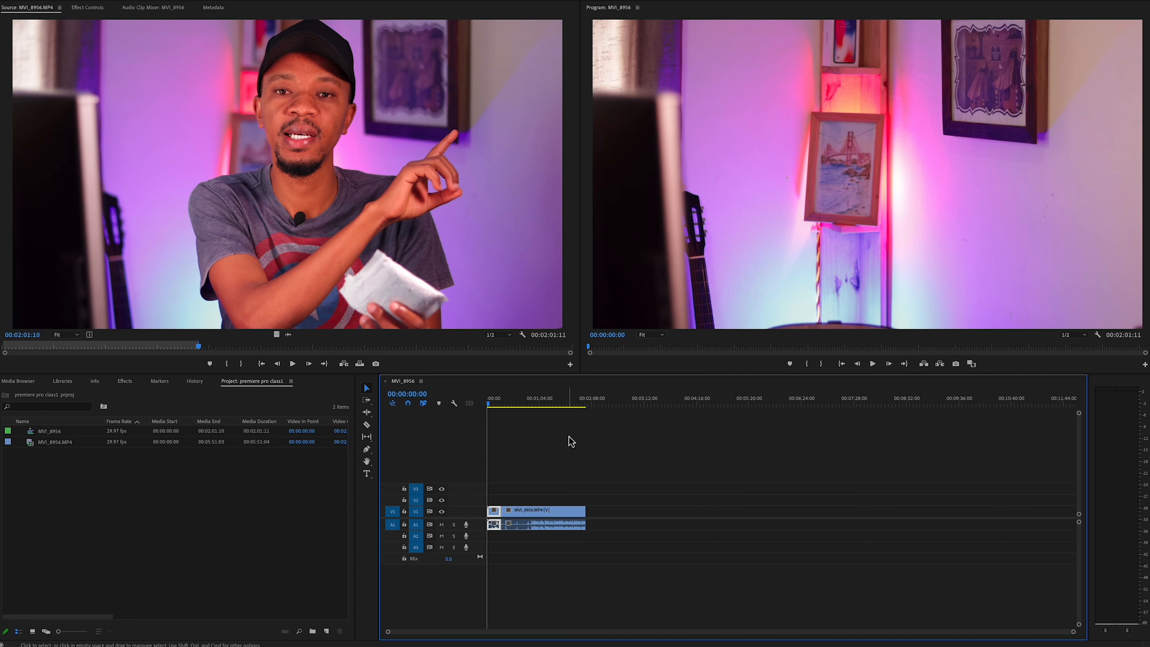
click(527, 401)
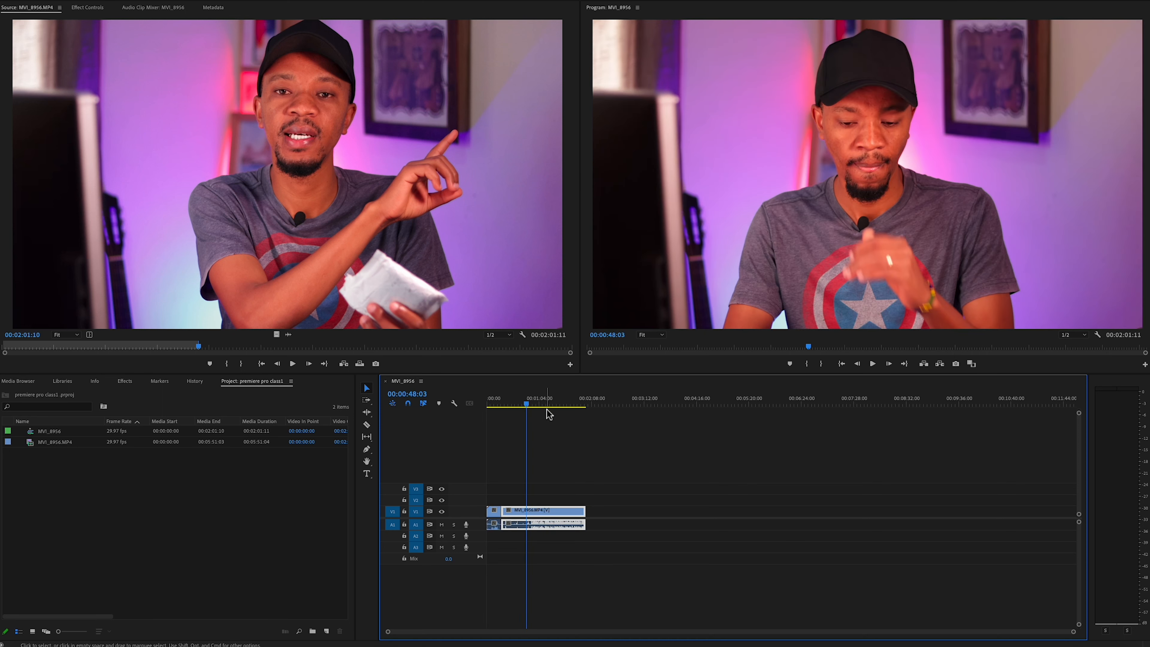